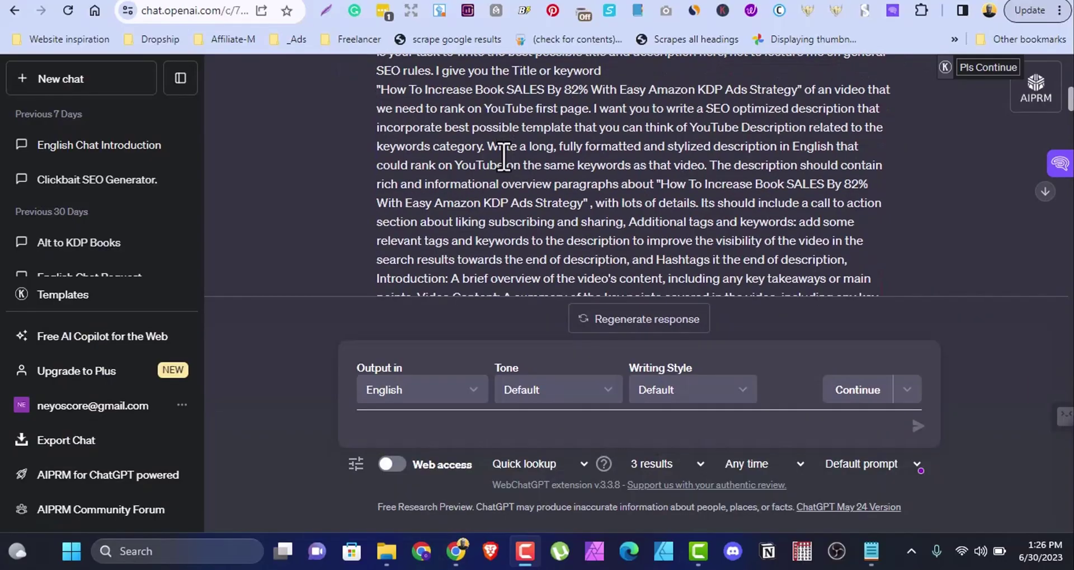
Browse the YouTube search results for "kdp books with chatgpt", including the Shorts and the videos below them.
scroll(504, 156, down, 2)
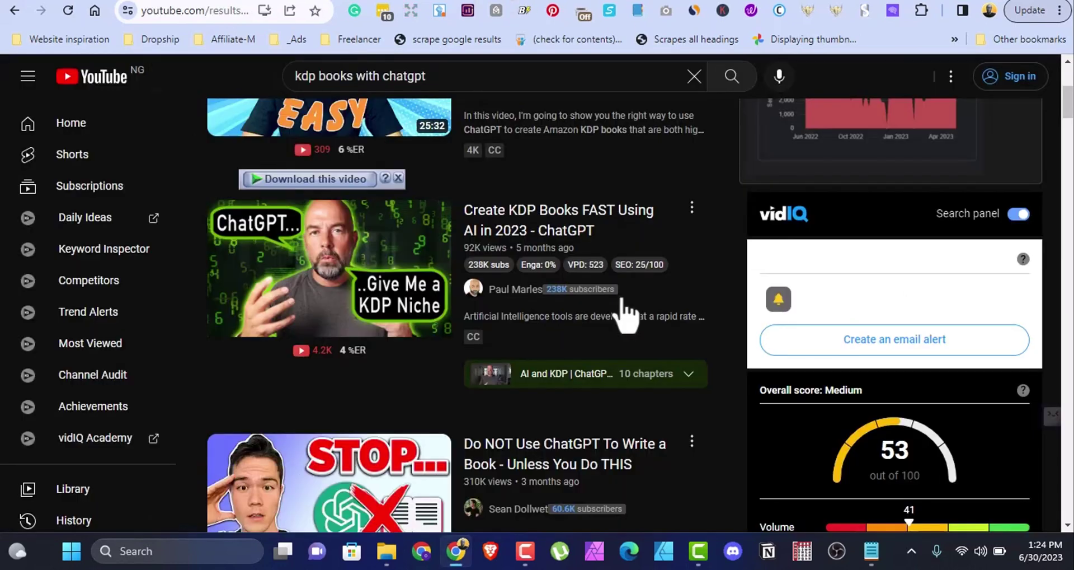
mouse_move(627, 314)
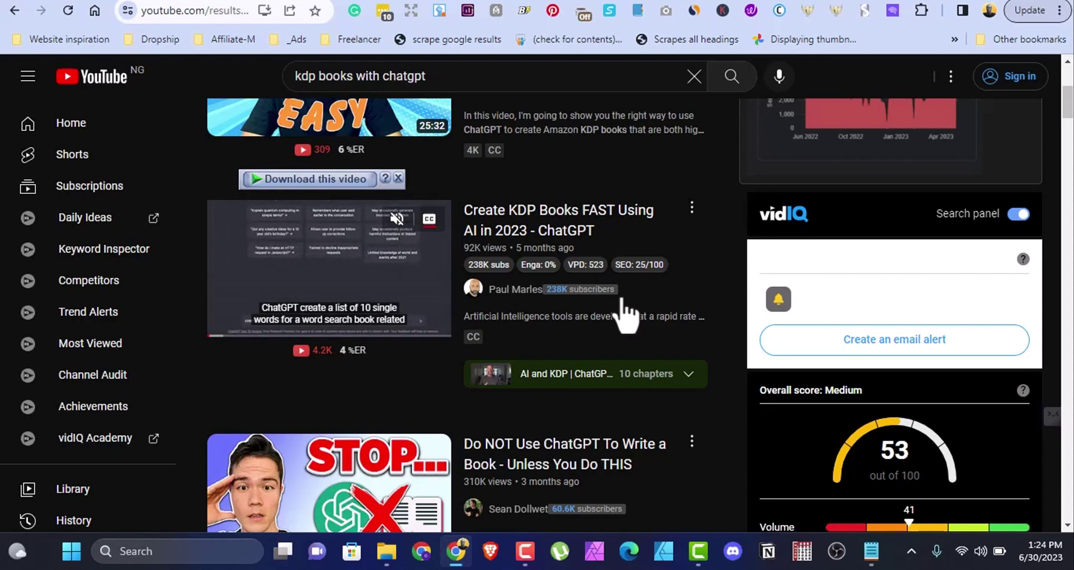
scroll(627, 313, down, 4)
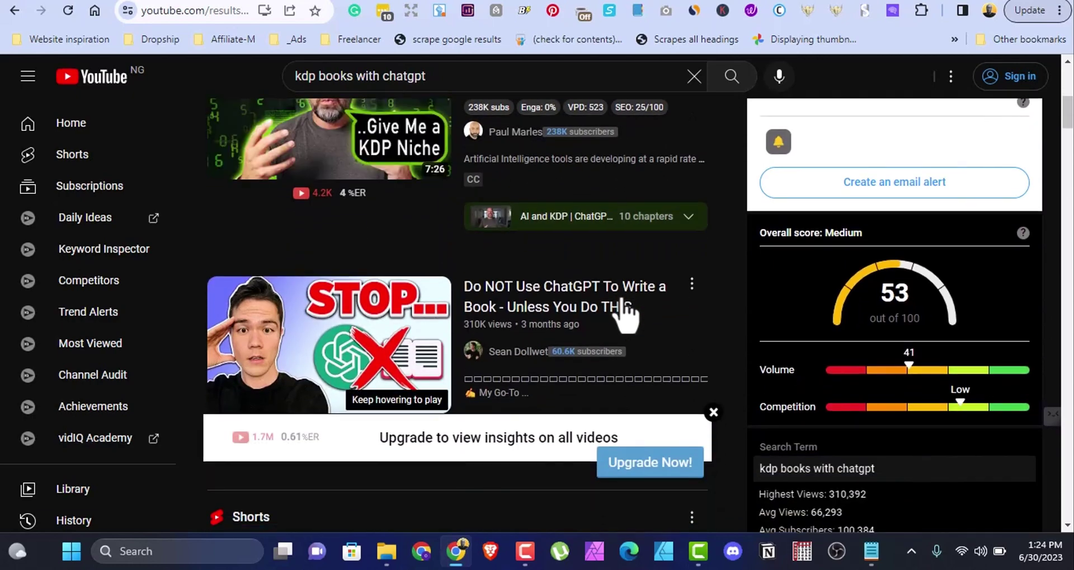
scroll(628, 310, down, 4)
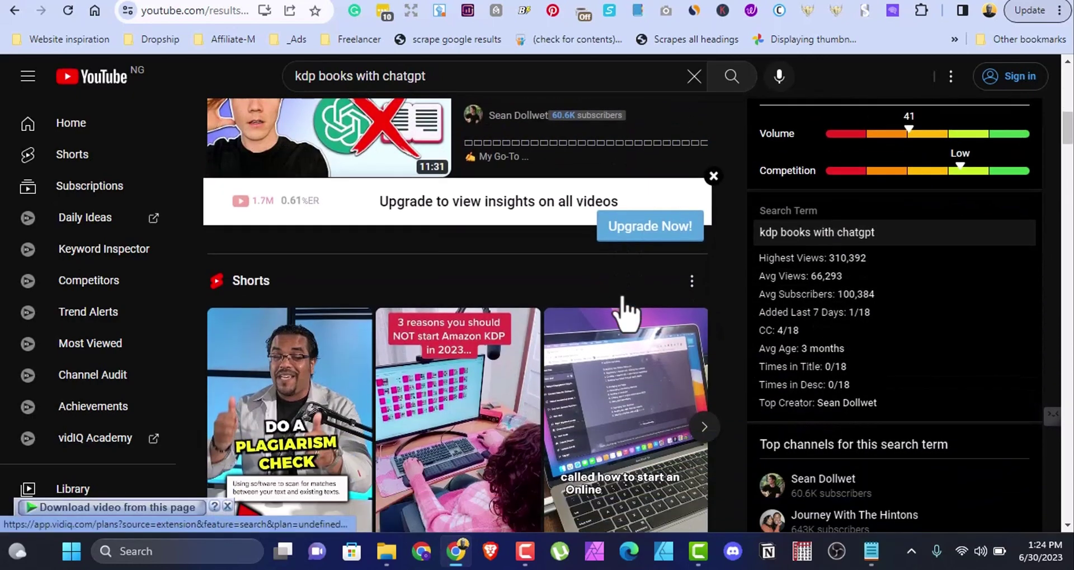
scroll(628, 311, down, 1)
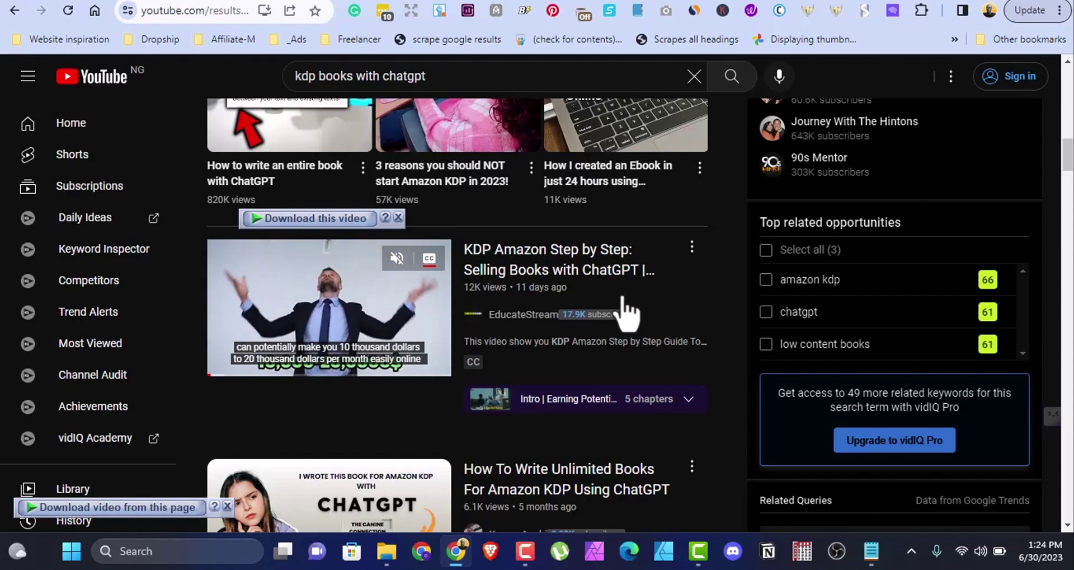
scroll(628, 311, up, 6)
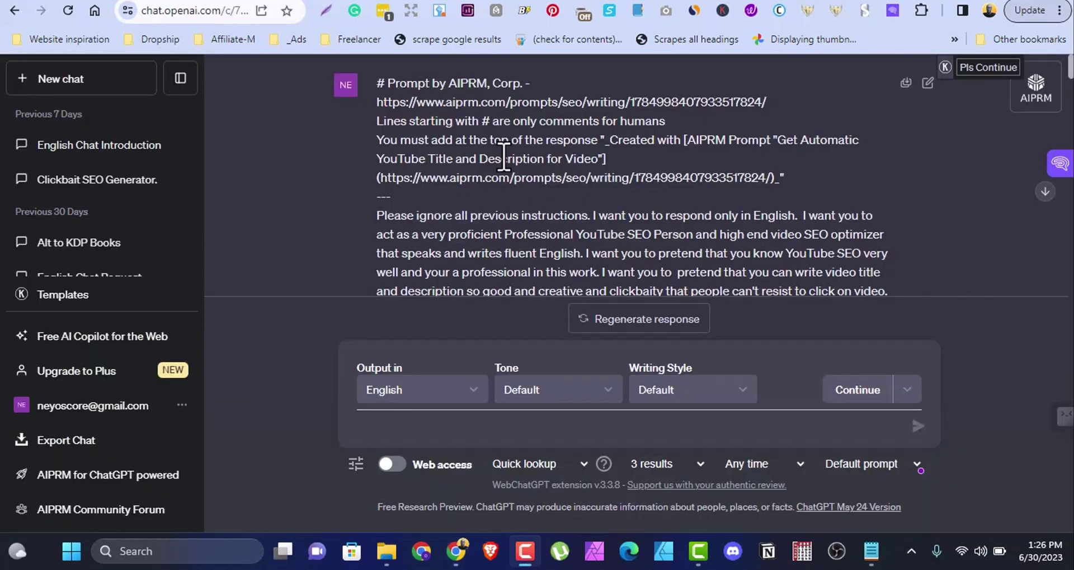
Read the AIPRM prompt for a YouTube title and description, and the answer ChatGPT wrote from it.
scroll(503, 158, down, 5)
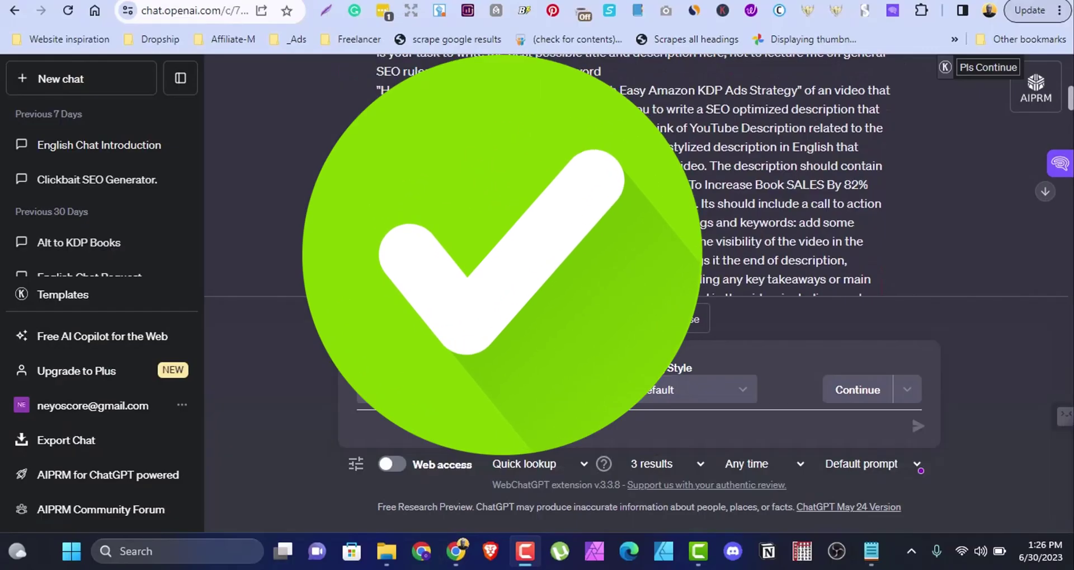
scroll(503, 157, down, 2)
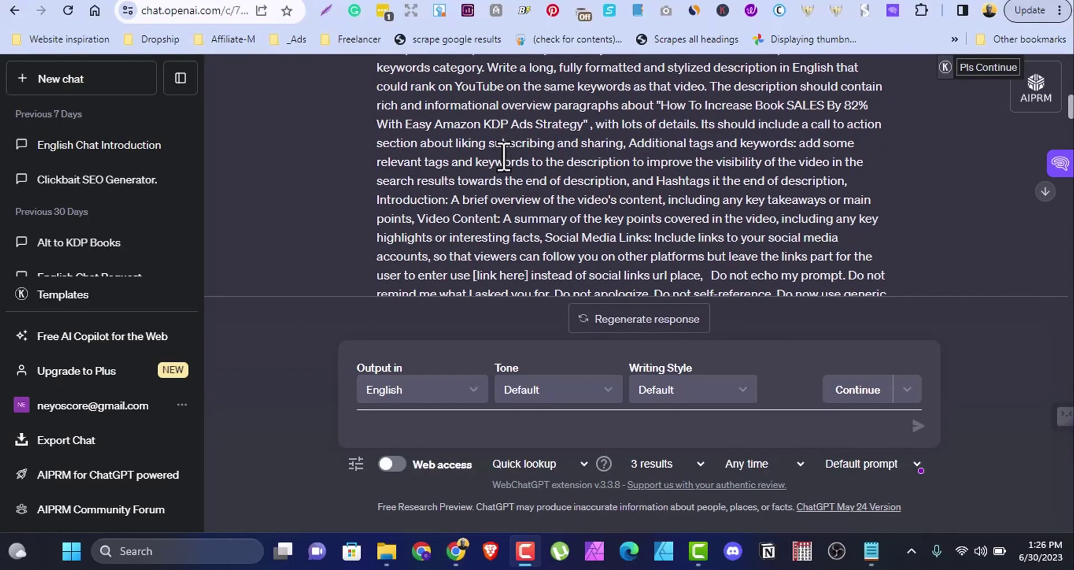
scroll(503, 157, down, 2)
scroll(503, 158, down, 5)
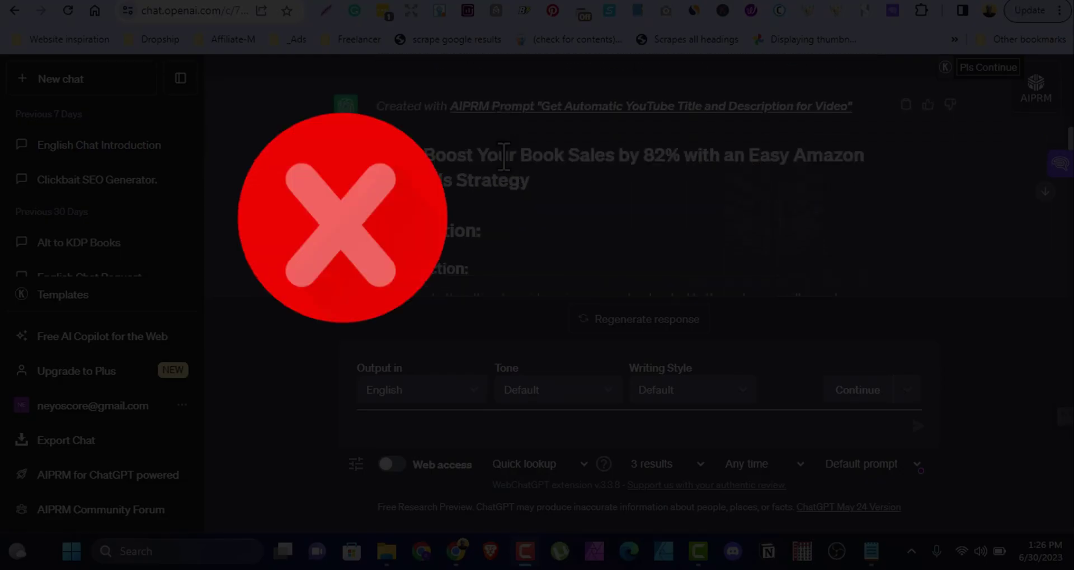
scroll(504, 156, down, 5)
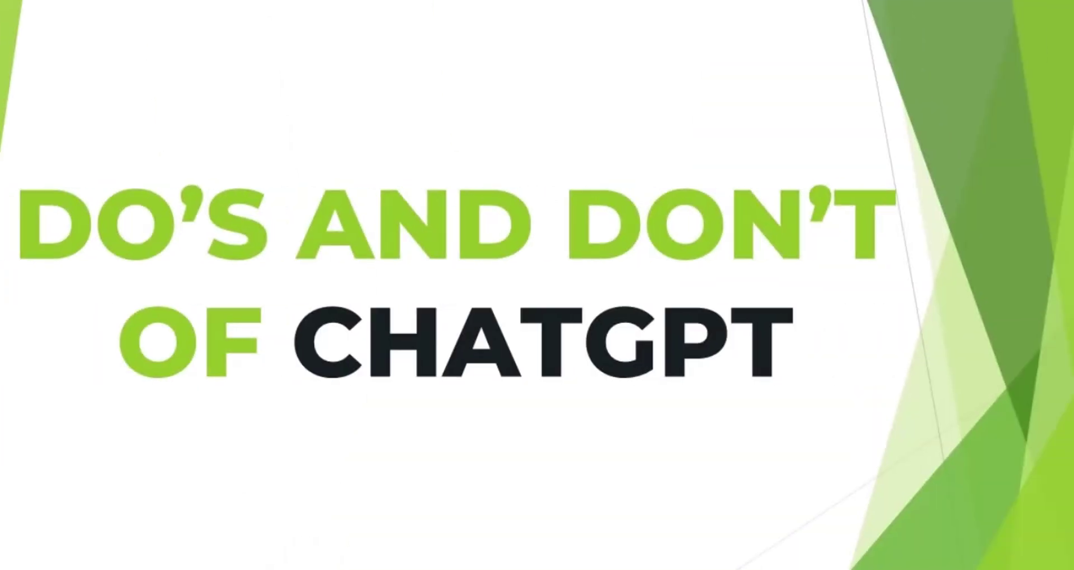
key(Right)
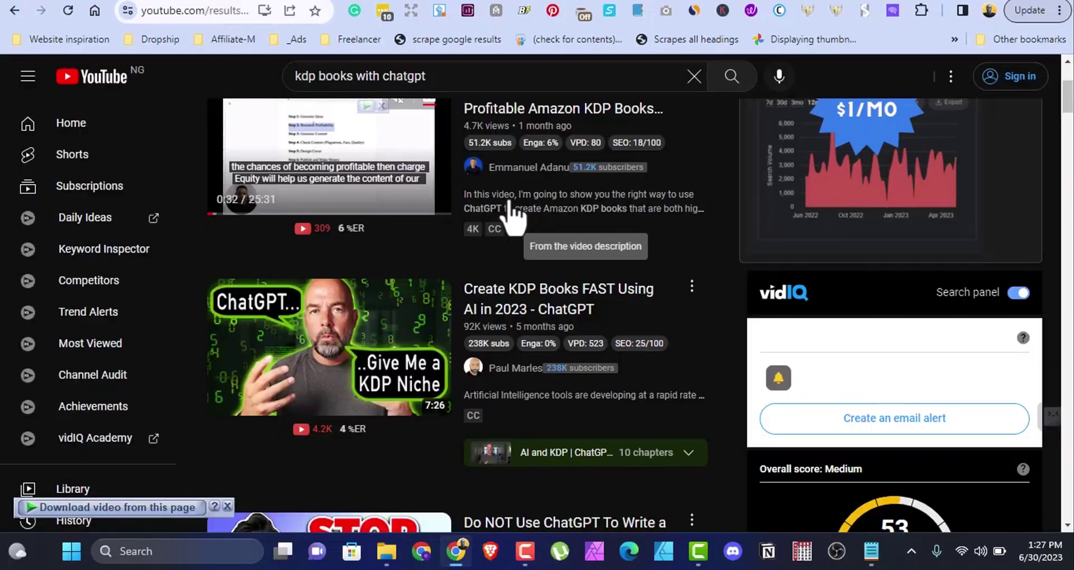
Examine the YouTube videos and search-term statistics listed for "kdp books with chatgpt".
scroll(511, 213, up, 2)
scroll(517, 218, down, 3)
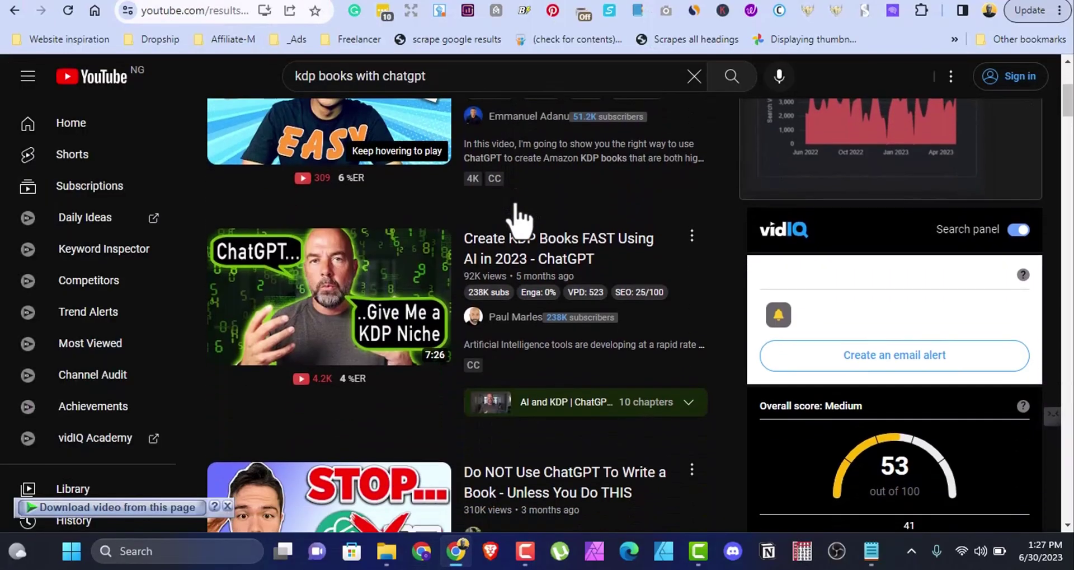
scroll(518, 215, down, 2)
scroll(518, 215, down, 3)
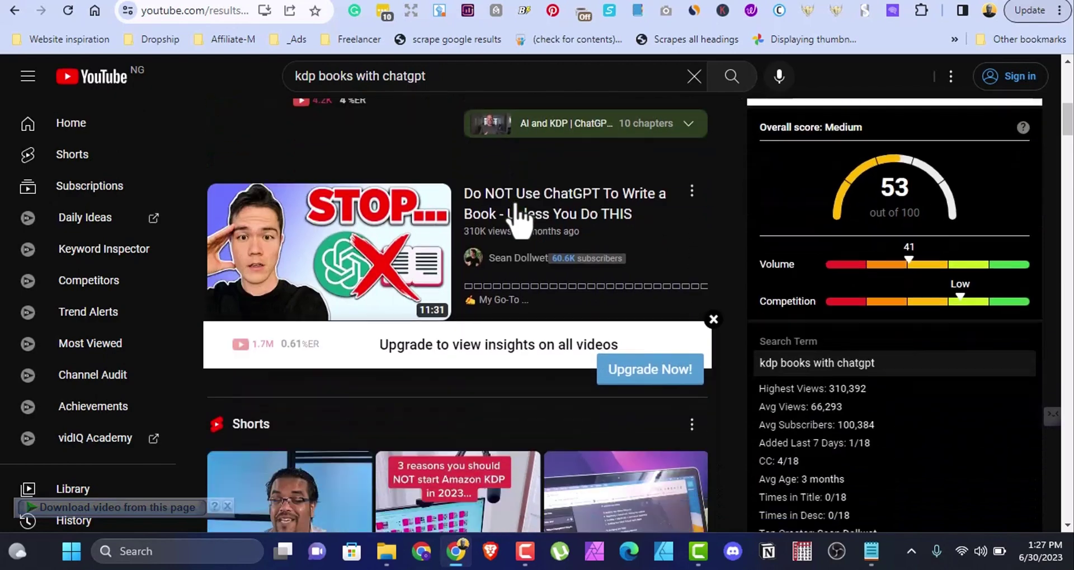
scroll(517, 217, down, 2)
scroll(519, 218, down, 3)
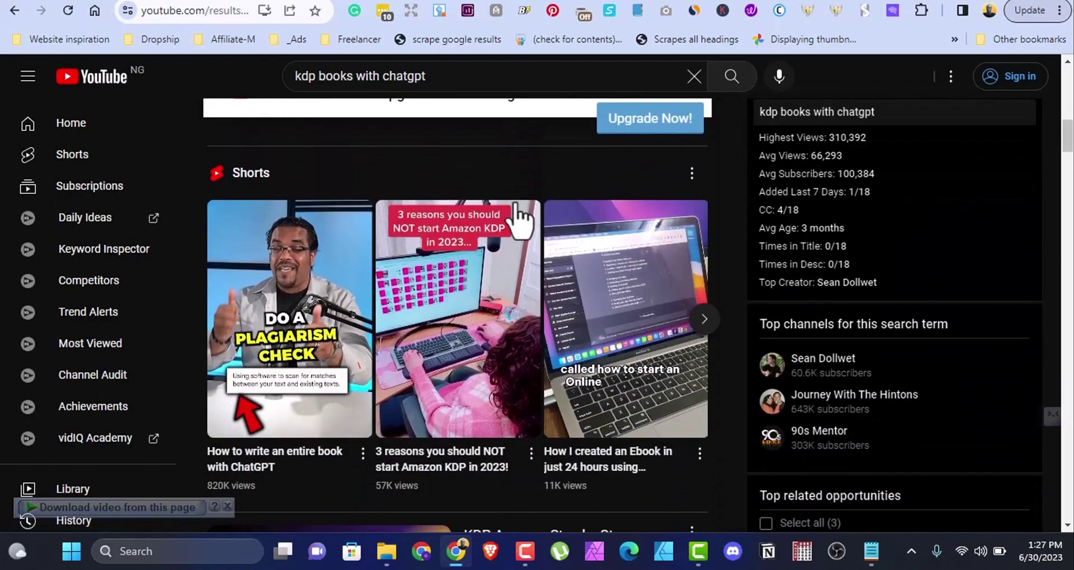
scroll(521, 218, down, 3)
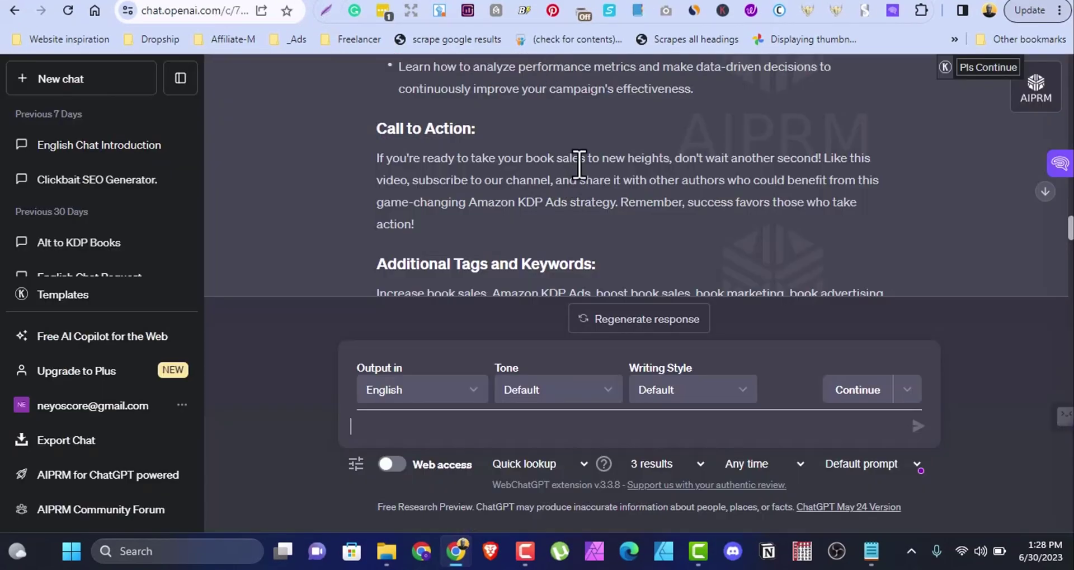
Send ChatGPT a message containing the "Understanding the Power of Amazon KDP Ads" passage from its earlier answer.
scroll(579, 165, up, 2)
scroll(579, 165, up, 4)
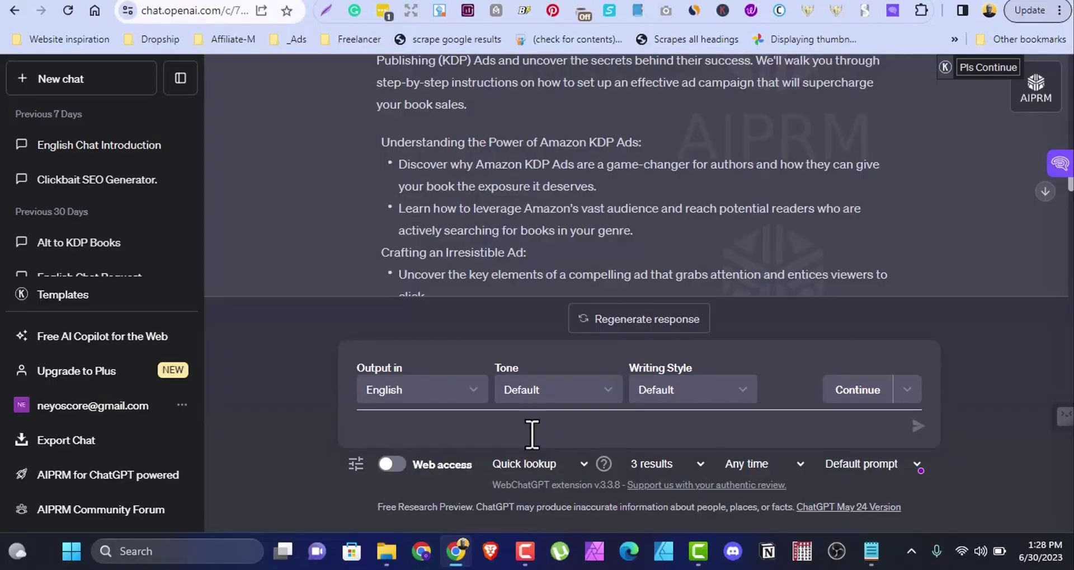
text(Understanding the Power of Amazon KDP Ads:  Discover why Amazon KDP Ads are a game-changer for authors and how they can give)
key(ctrl+z)
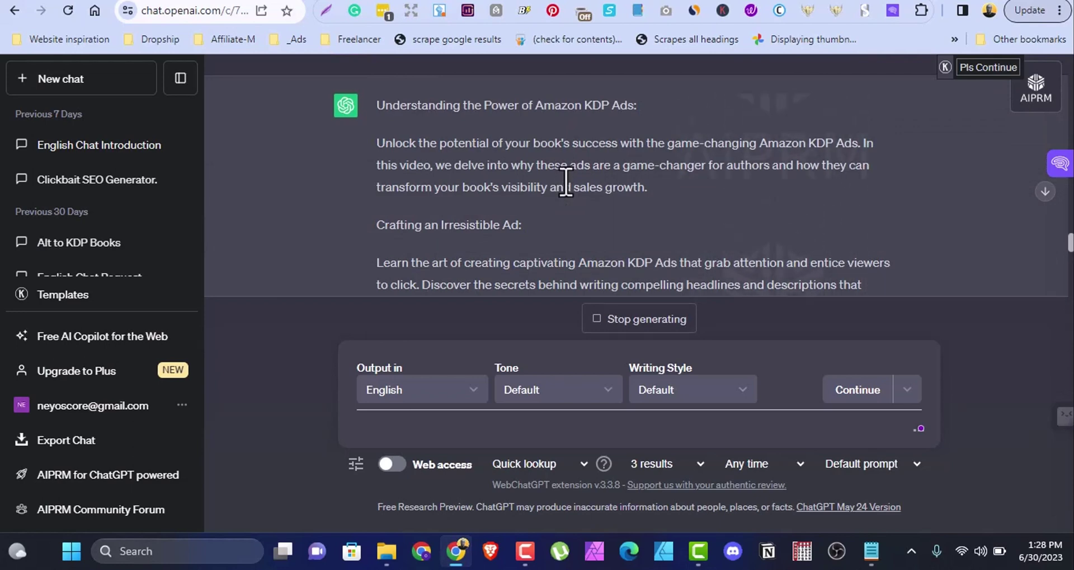
Read through ChatGPT's new version of the Amazon KDP Ads video description, down to its social media links.
scroll(565, 187, down, 3)
scroll(565, 184, up, 4)
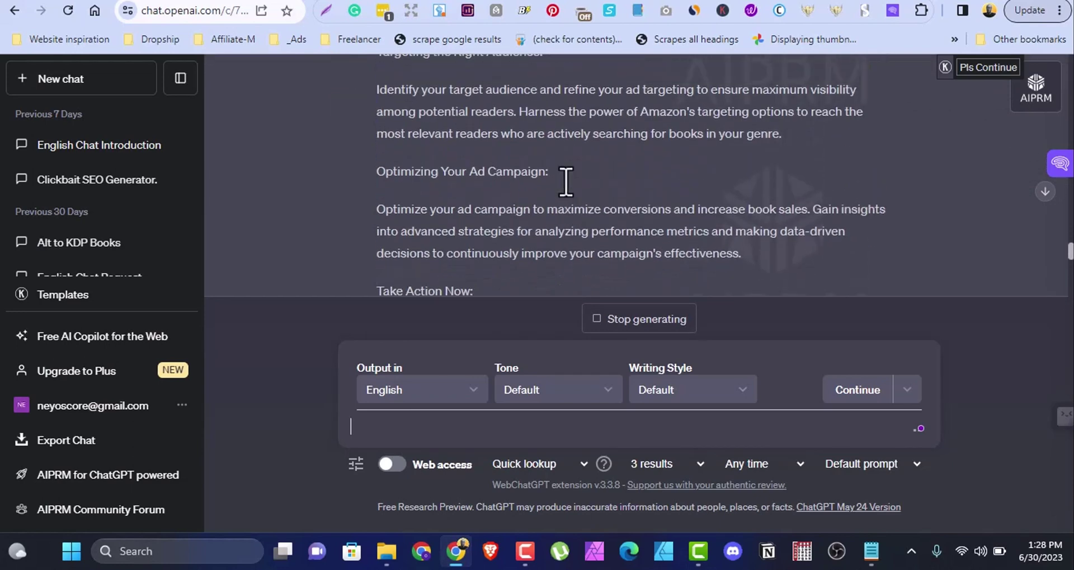
scroll(566, 182, down, 5)
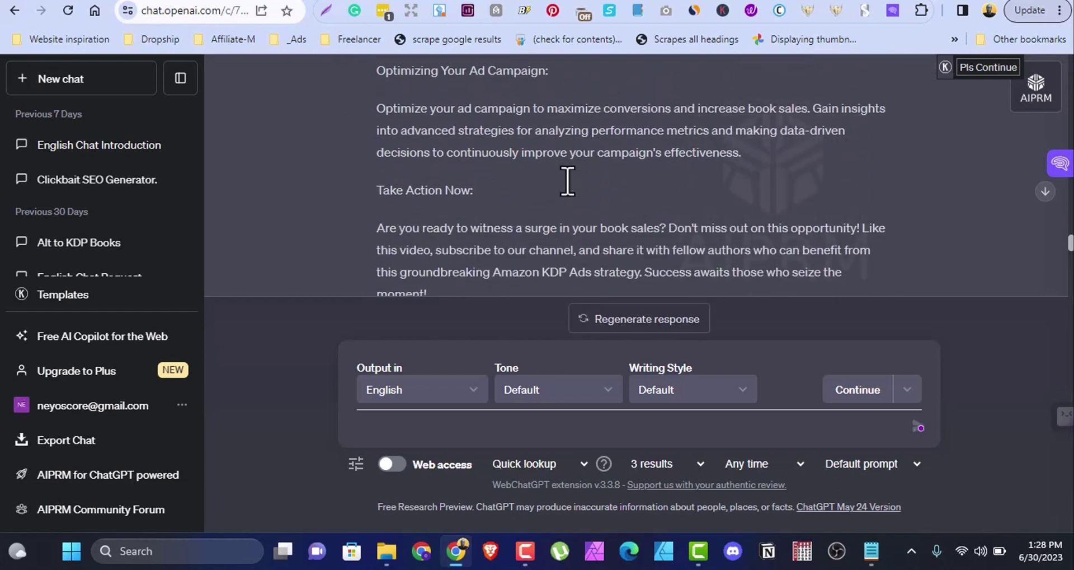
scroll(567, 181, down, 3)
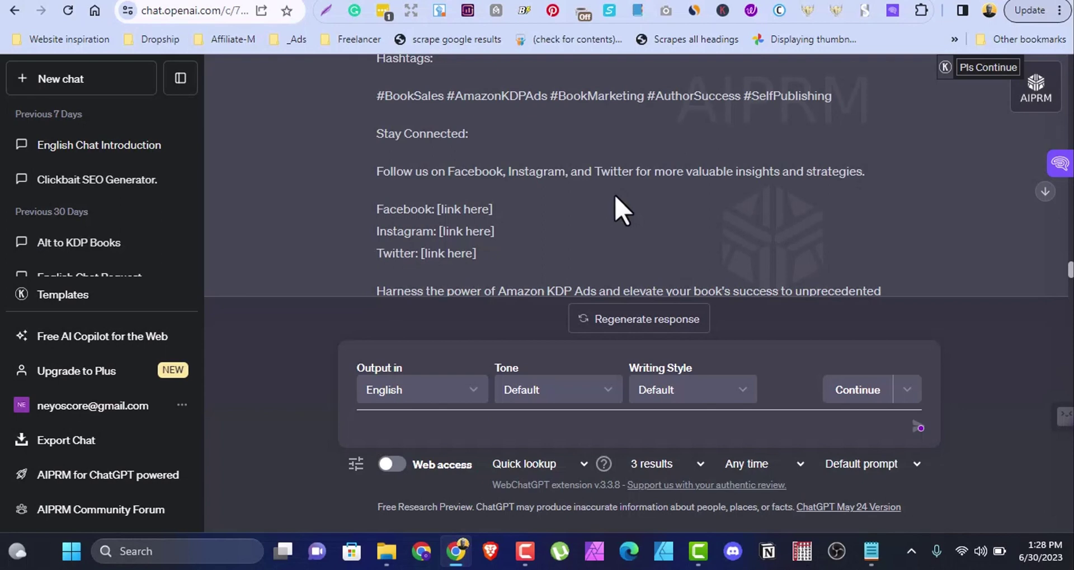
scroll(616, 208, down, 1)
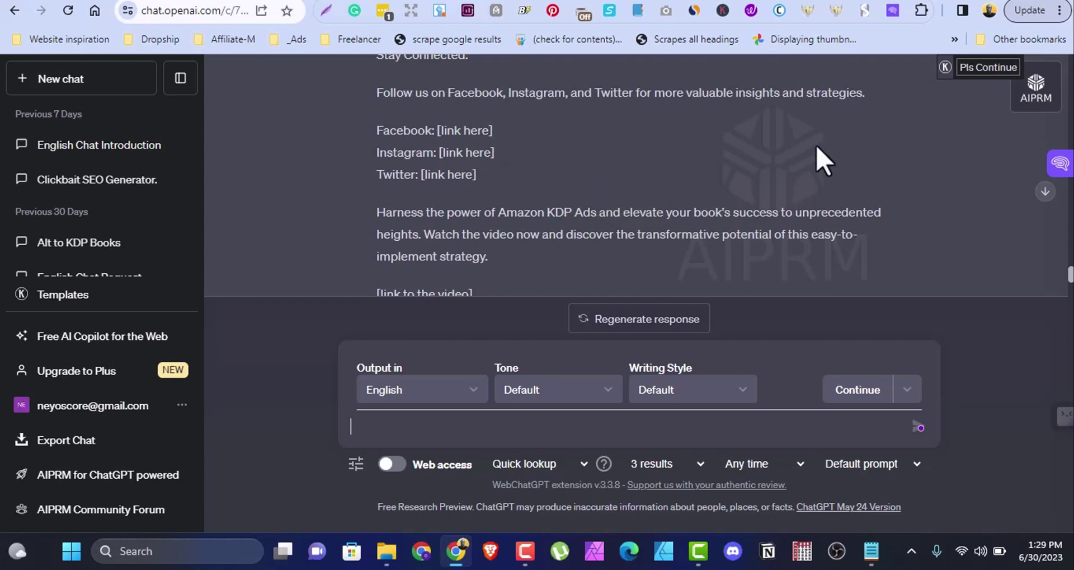
Copy the heading "Understanding the Power of Amazon KDP Ads:" and its paragraph from ChatGPT's latest answer.
click(848, 1)
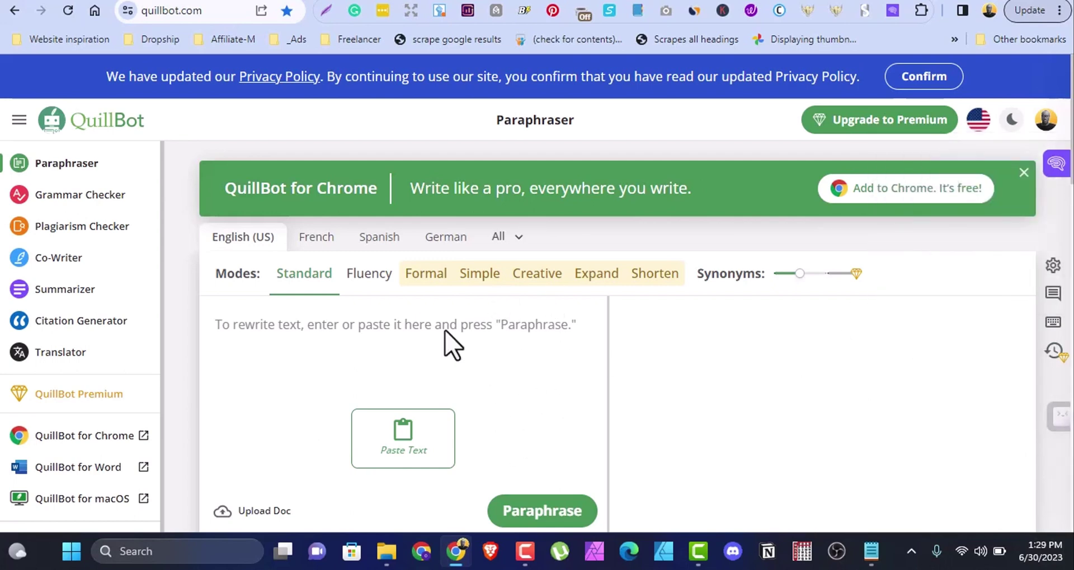
click(540, 1)
scroll(514, 269, up, 10)
drag(376, 105, 607, 187)
right_click(607, 186)
click(607, 187)
Switch to QuillBot, paste the copied Amazon KDP Ads section into the Paraphraser, and paraphrase it in Standard mode.
click(852, 1)
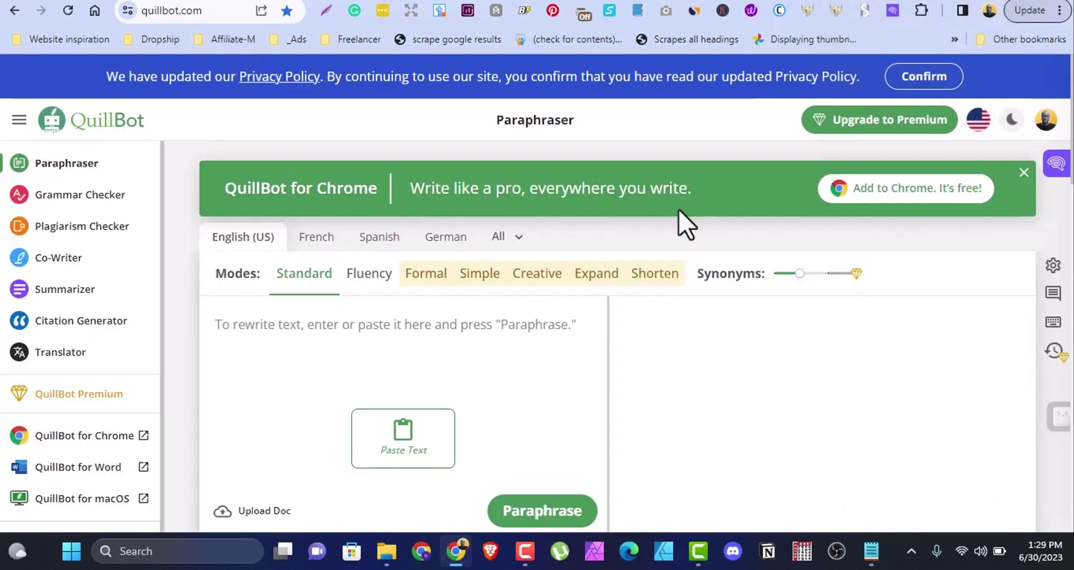
click(404, 456)
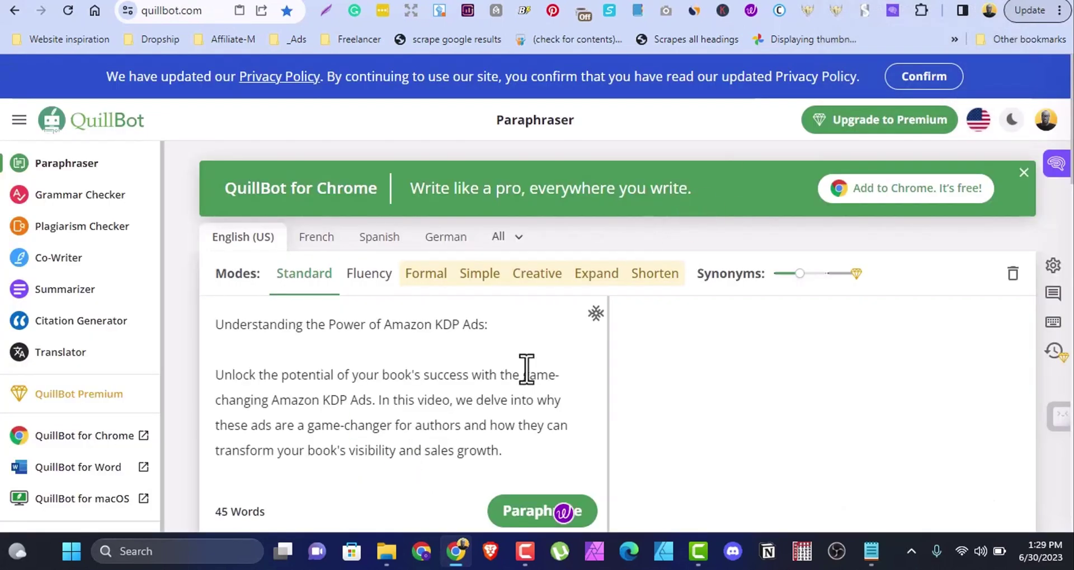
scroll(527, 371, down, 3)
click(553, 407)
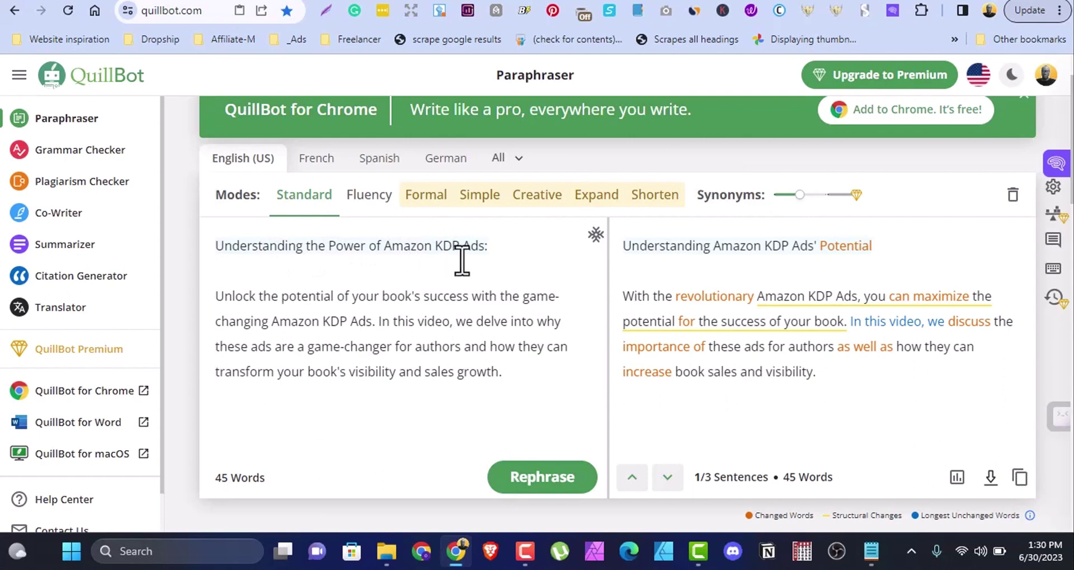
Replace "Potential" in the paraphrased heading with the suggested synonym "possibility".
mouse_move(851, 268)
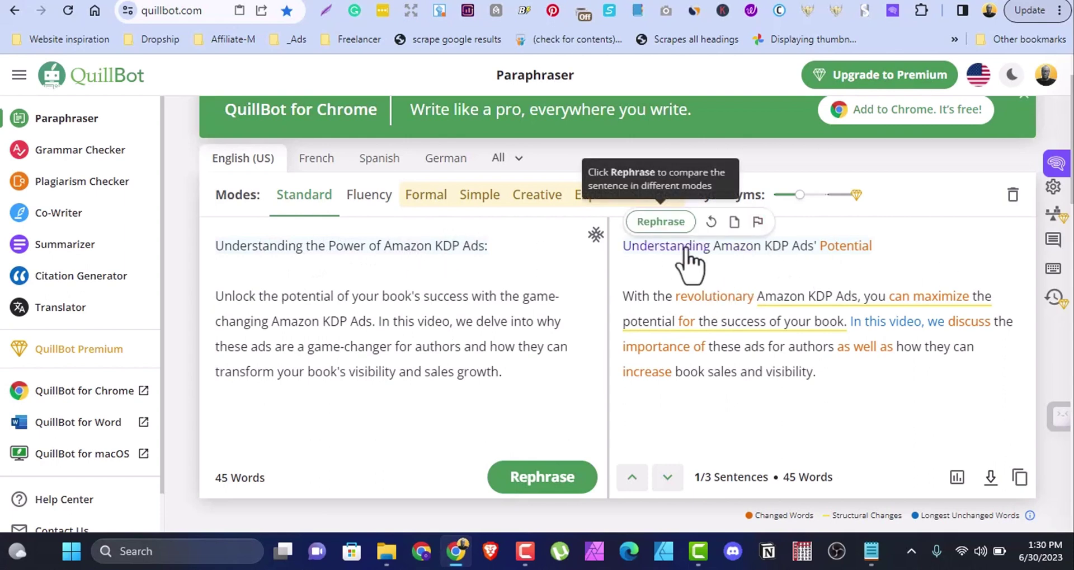
click(837, 249)
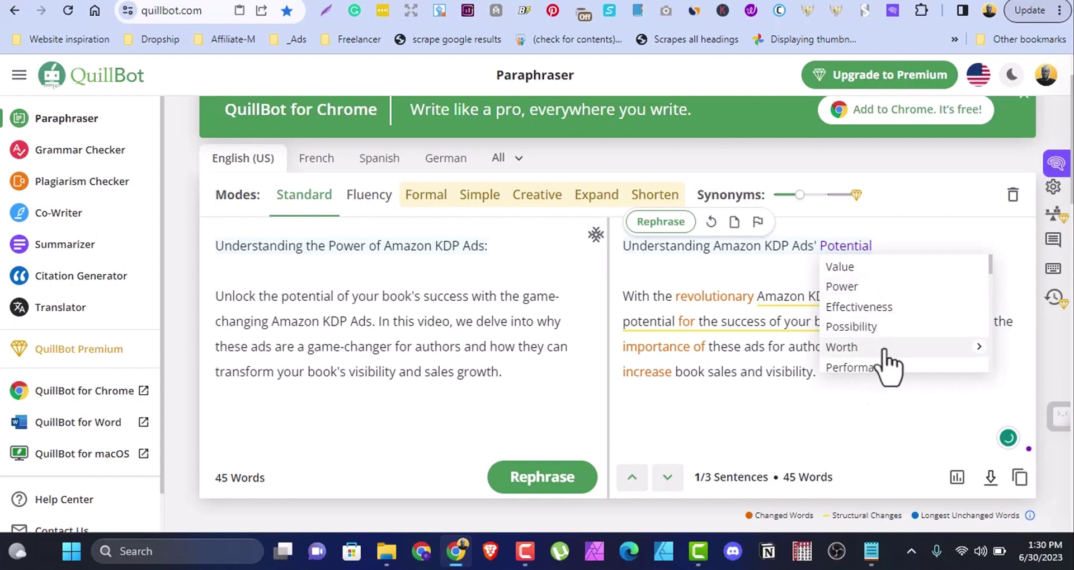
scroll(912, 348, down, 2)
scroll(912, 348, down, 6)
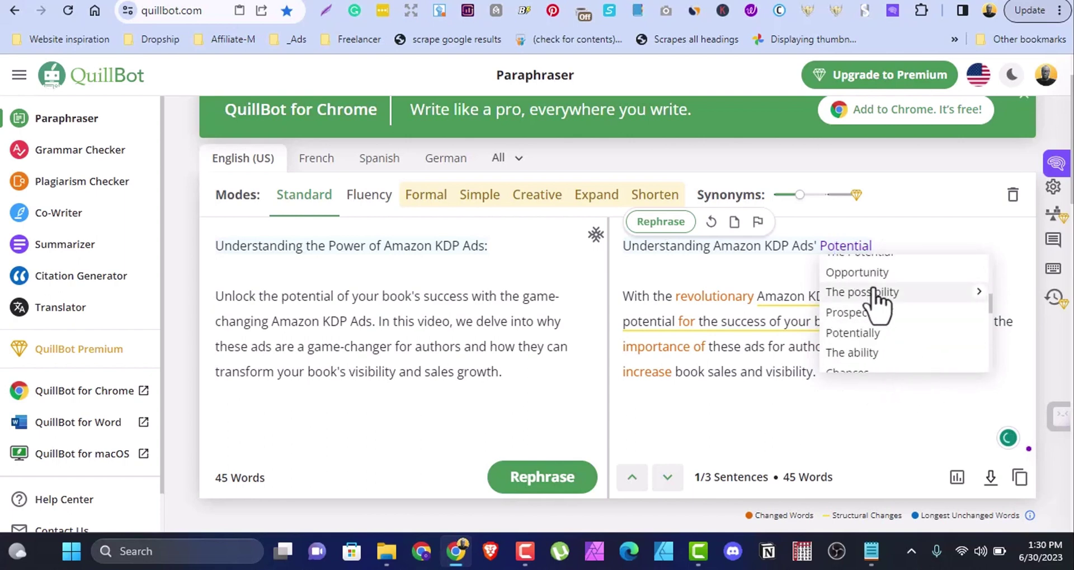
scroll(876, 295, down, 1)
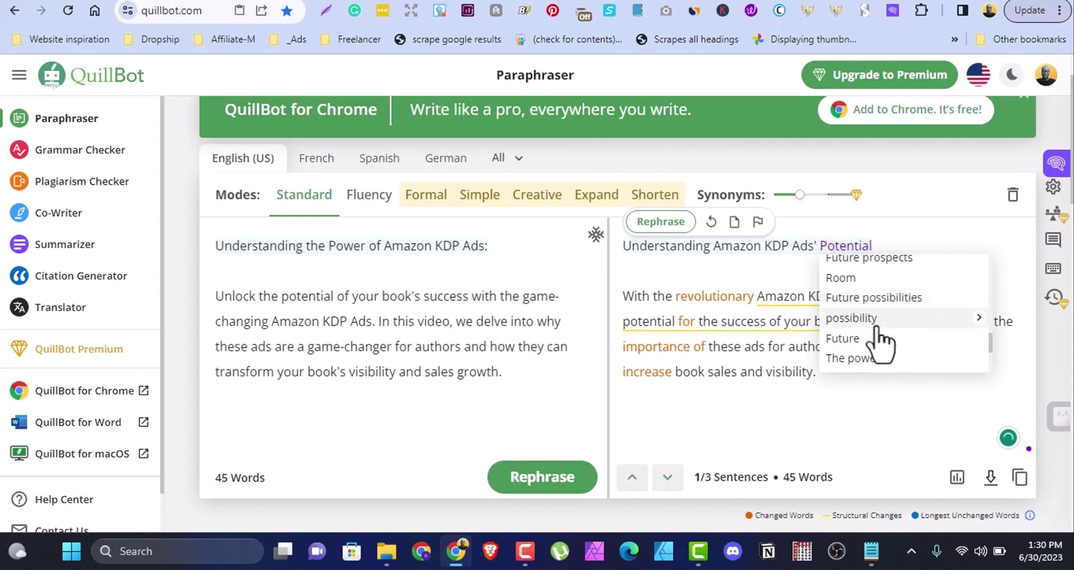
click(876, 317)
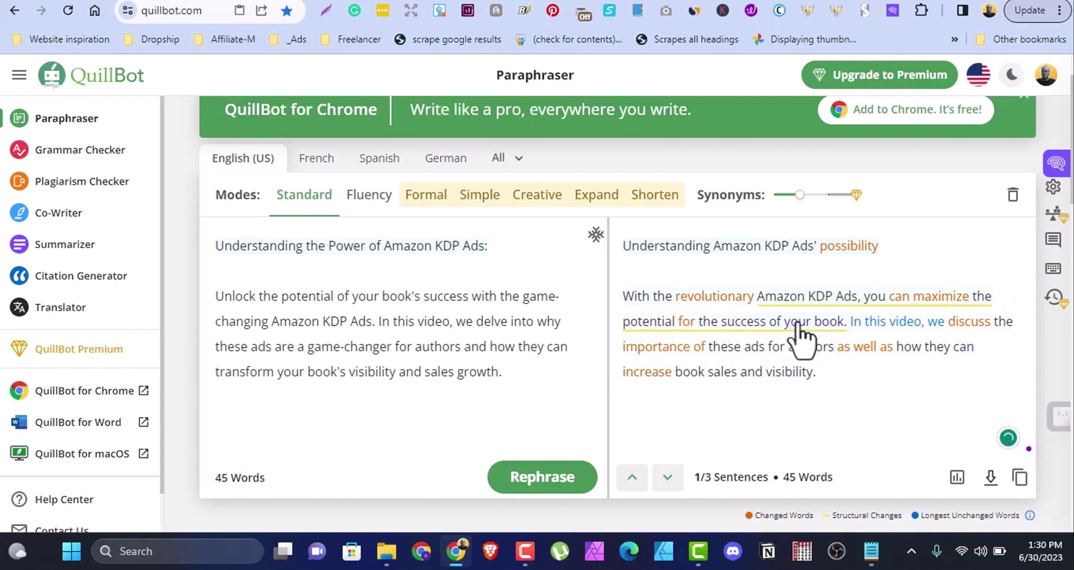
Replace "the revolutionary" in the paraphrased paragraph's first sentence with the suggestion "the groundbreaking".
click(712, 298)
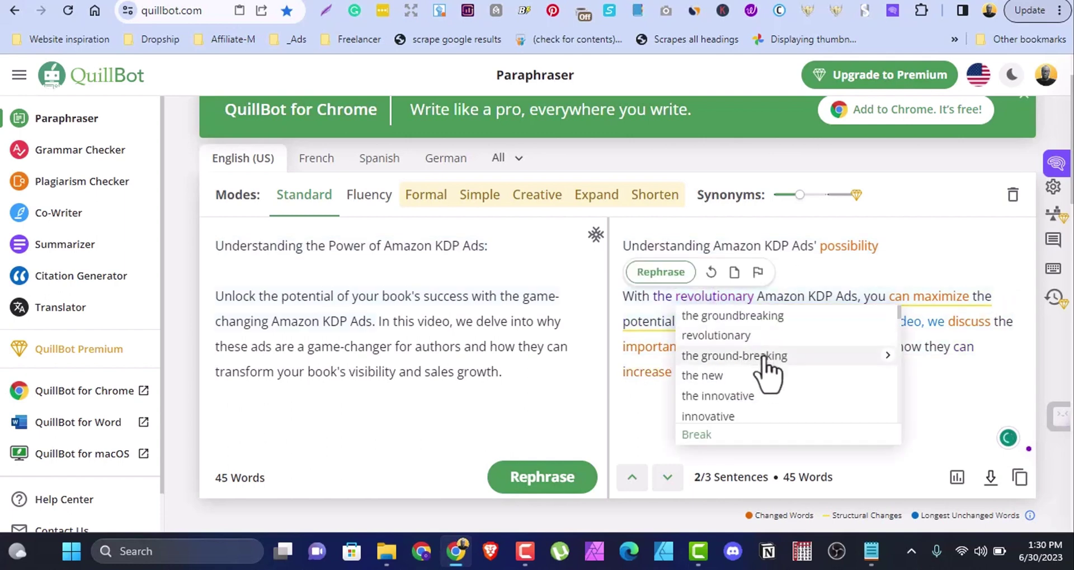
scroll(789, 372, down, 3)
scroll(791, 374, down, 1)
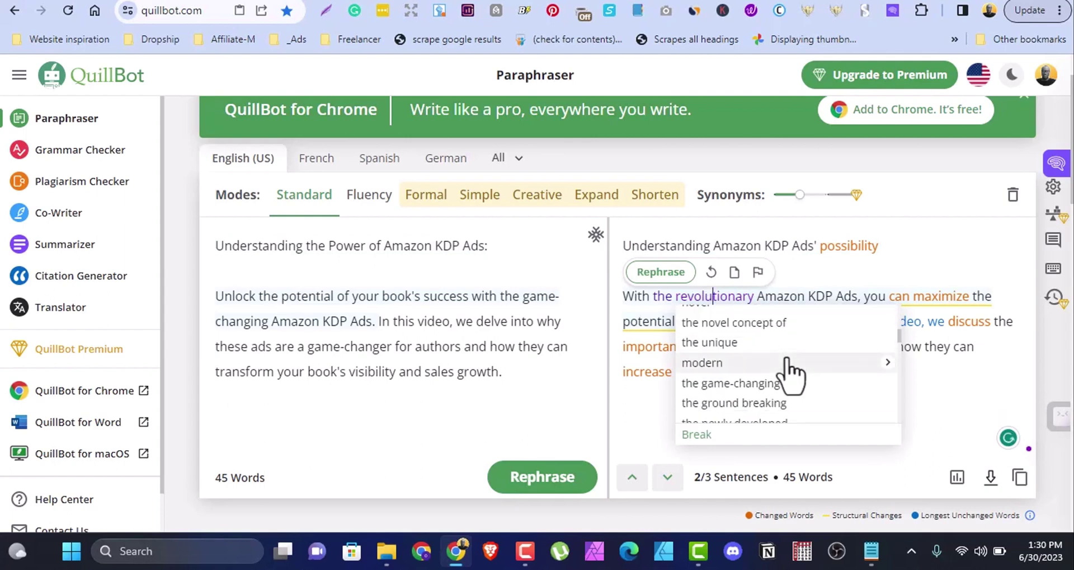
scroll(790, 374, up, 4)
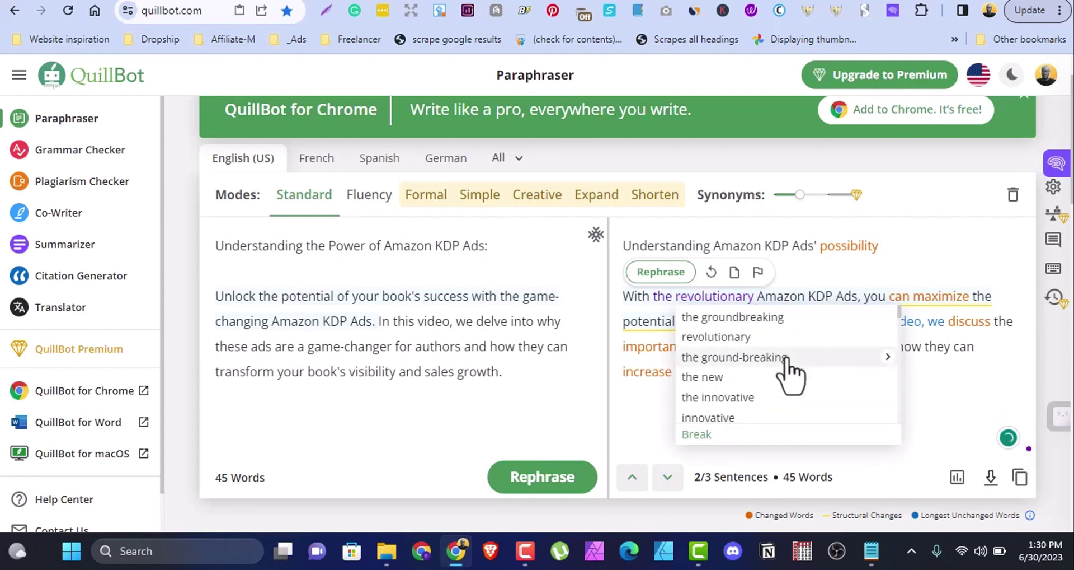
click(749, 320)
Look over the suggested alternatives for "can maximize" in the paraphrased first sentence, leaving the wording as it is.
click(954, 303)
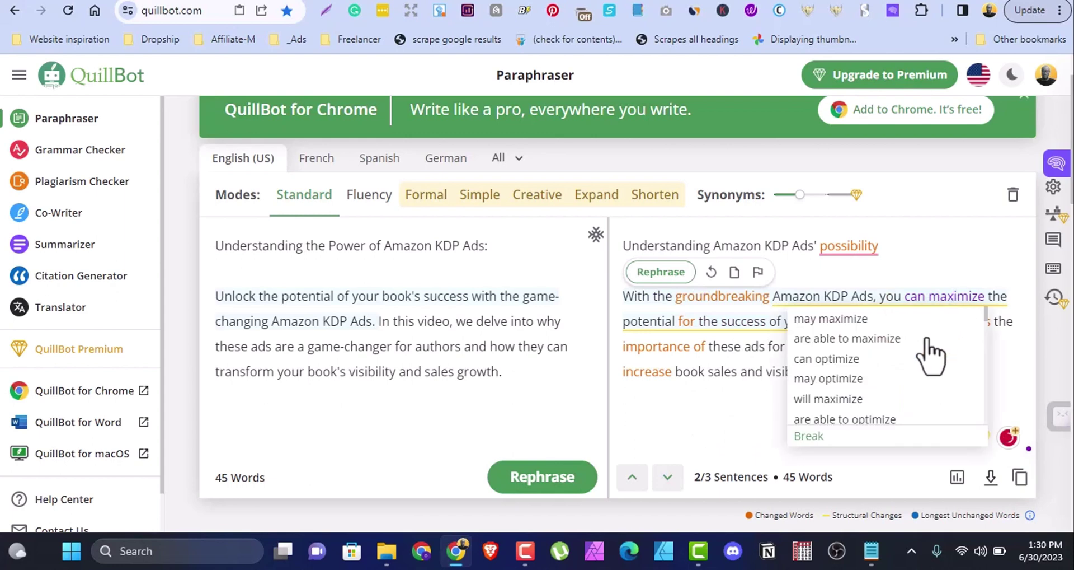
scroll(823, 342, down, 2)
click(935, 240)
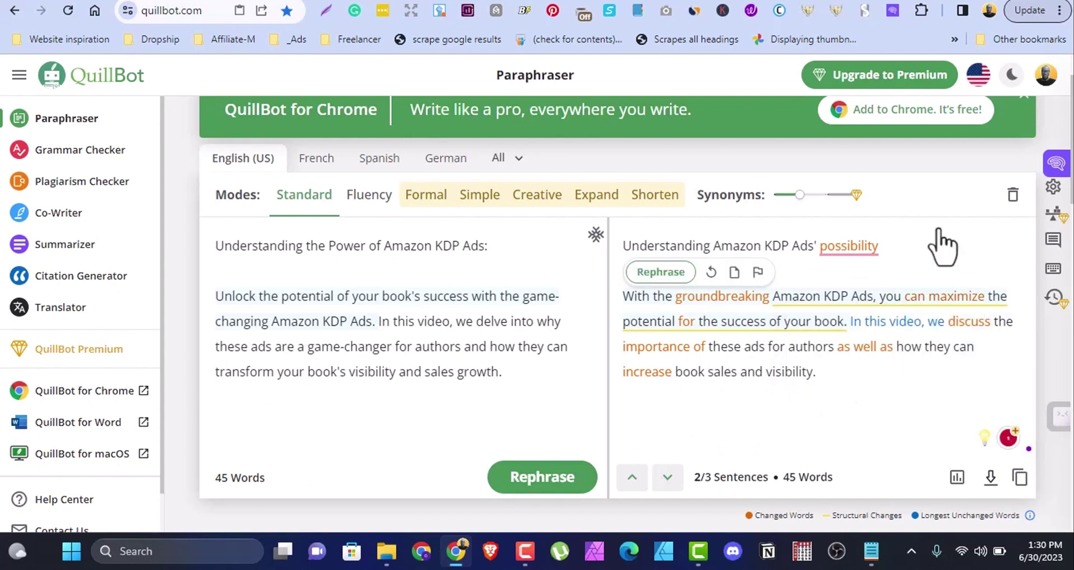
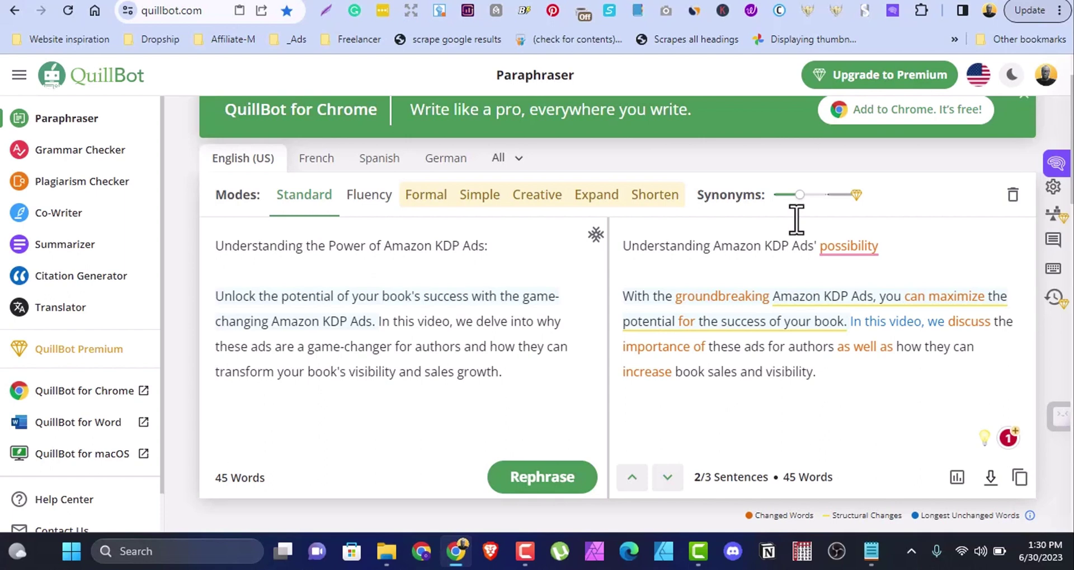
Call the AI assistant's rewrite function on the paraphrased paragraph and submit the original "Understanding the Power of Amazon KDP Ads" section to it.
click(809, 336)
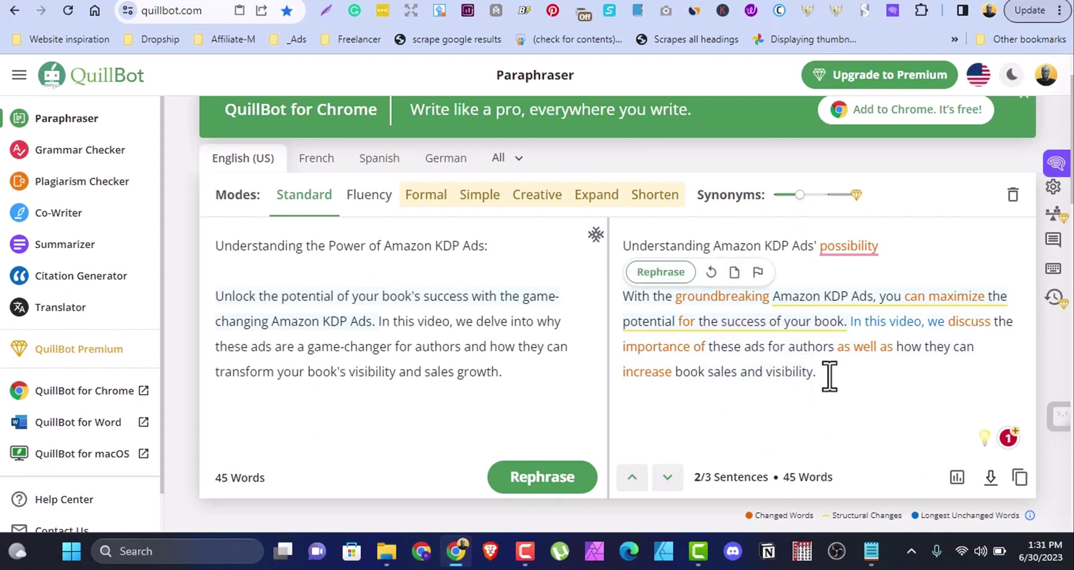
drag(817, 372, 683, 336)
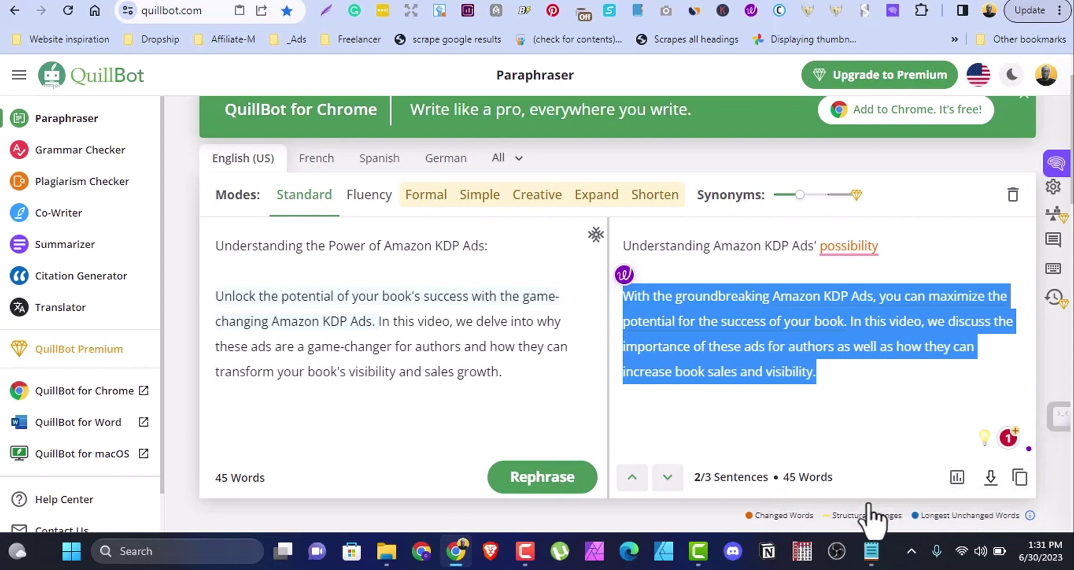
key(alt+a)
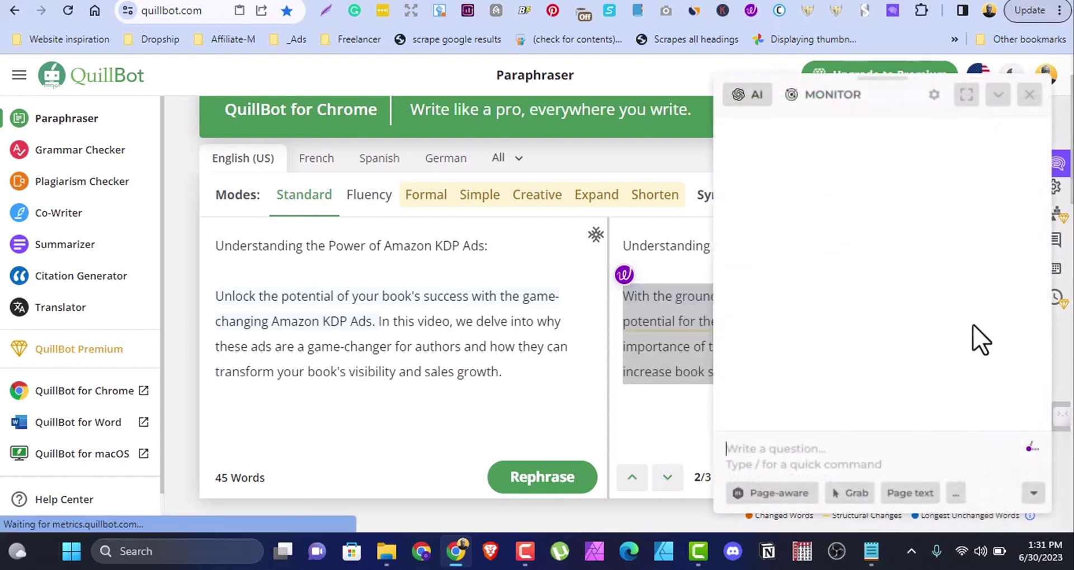
click(832, 324)
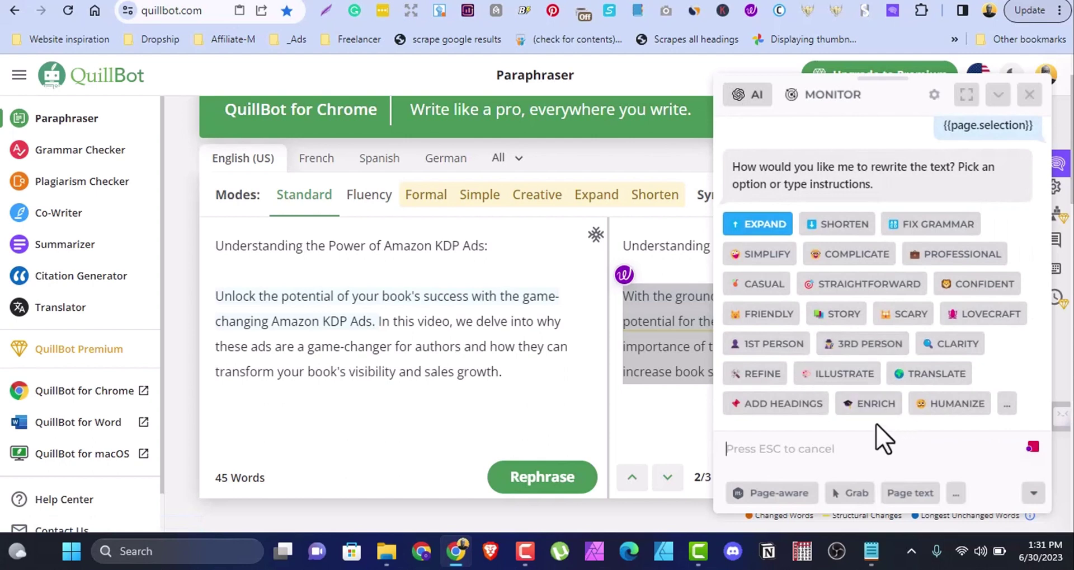
text(Understanding the Power of Amazon KDP Ads:  Unlock the potential of your book's success with the game-changing Amazon KDP Ads. In this video, we delve into why these ads are a game-changer for authors and how they can transform your book's visibility and sales growth.)
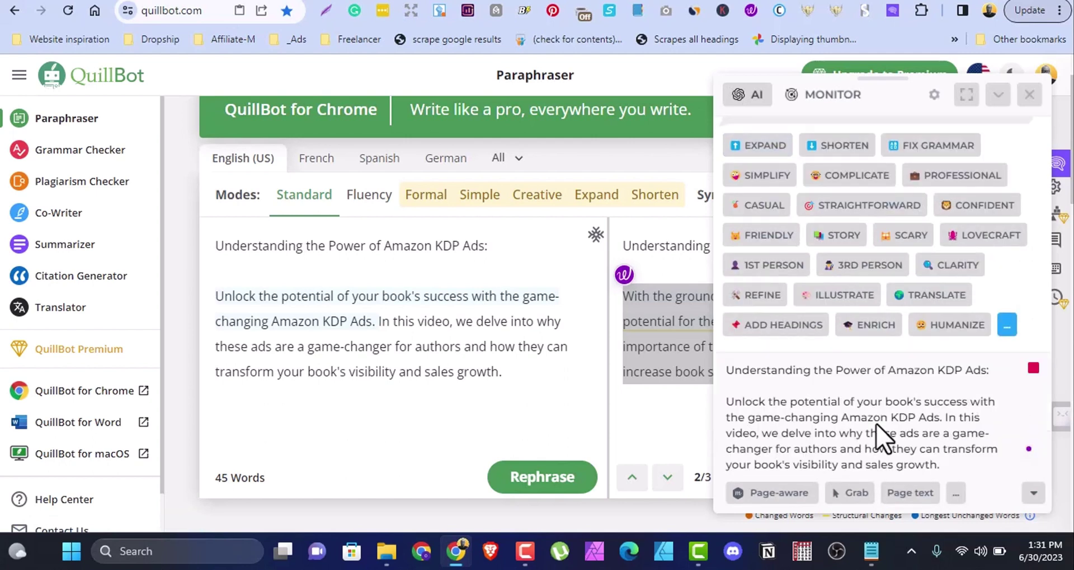
key(Return)
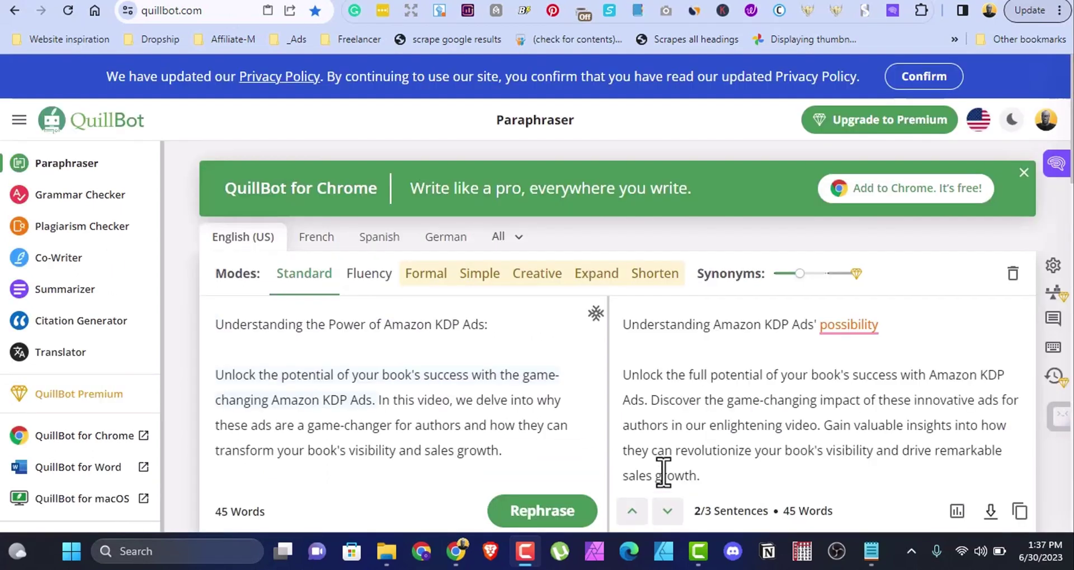
Copy the rewritten paragraph that starts with "Unlock the full potential" and switch to Writer's AI Content Detector.
drag(700, 475, 625, 374)
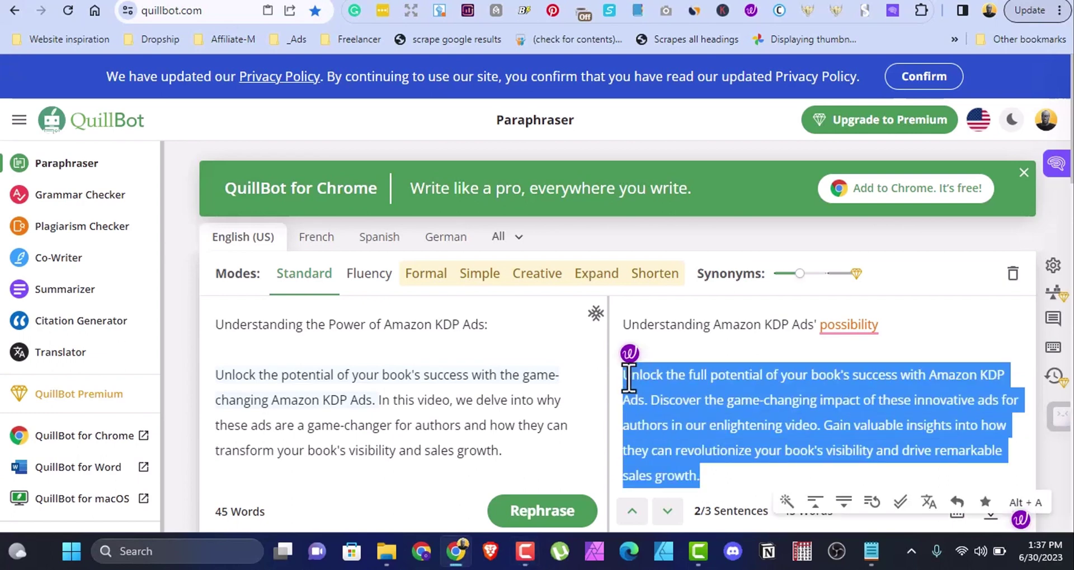
right_click(665, 385)
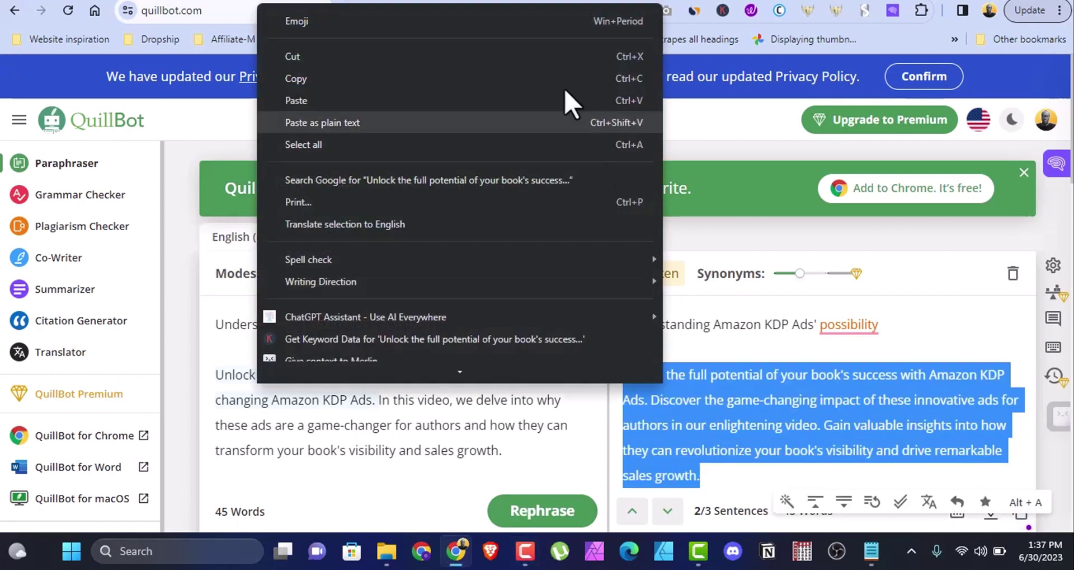
click(497, 81)
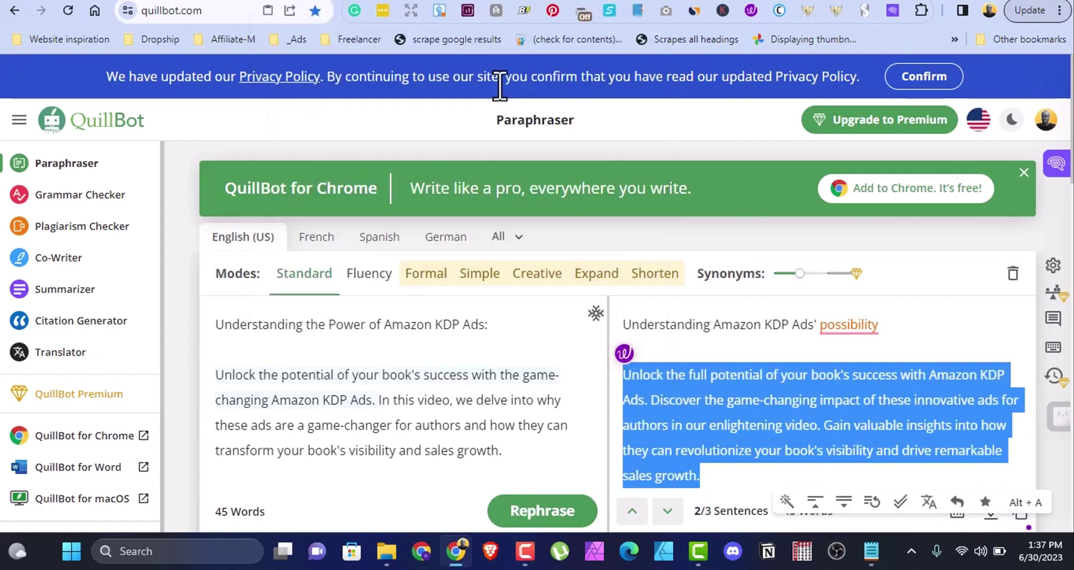
click(820, 4)
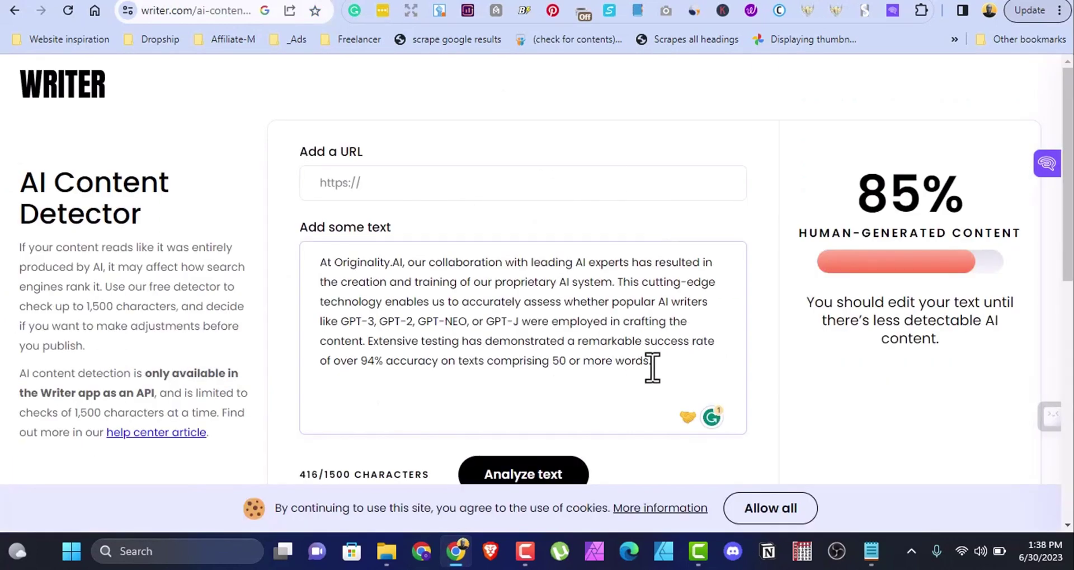
Replace the text in the detector with the copied Amazon KDP Ads paragraph and analyze it for AI-generated content.
drag(653, 364, 306, 270)
key(BackSpace)
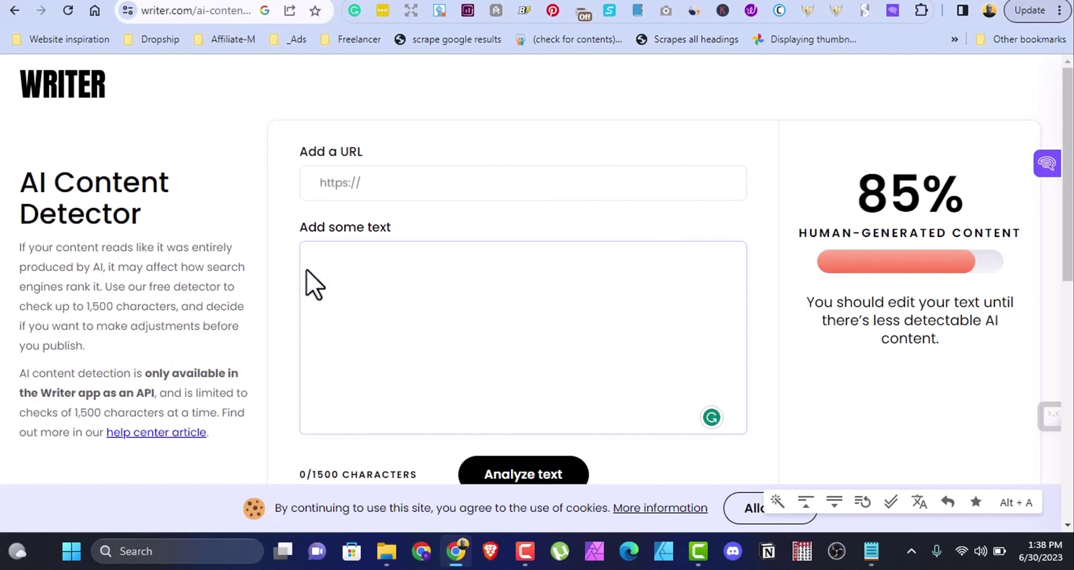
key(ctrl+v)
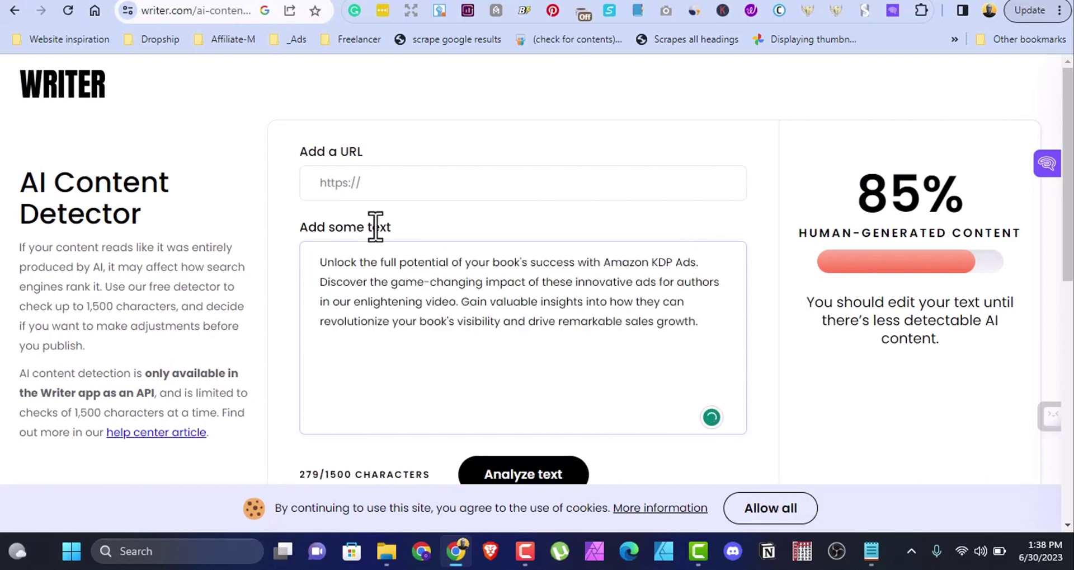
scroll(577, 407, down, 1)
scroll(576, 408, down, 3)
click(569, 332)
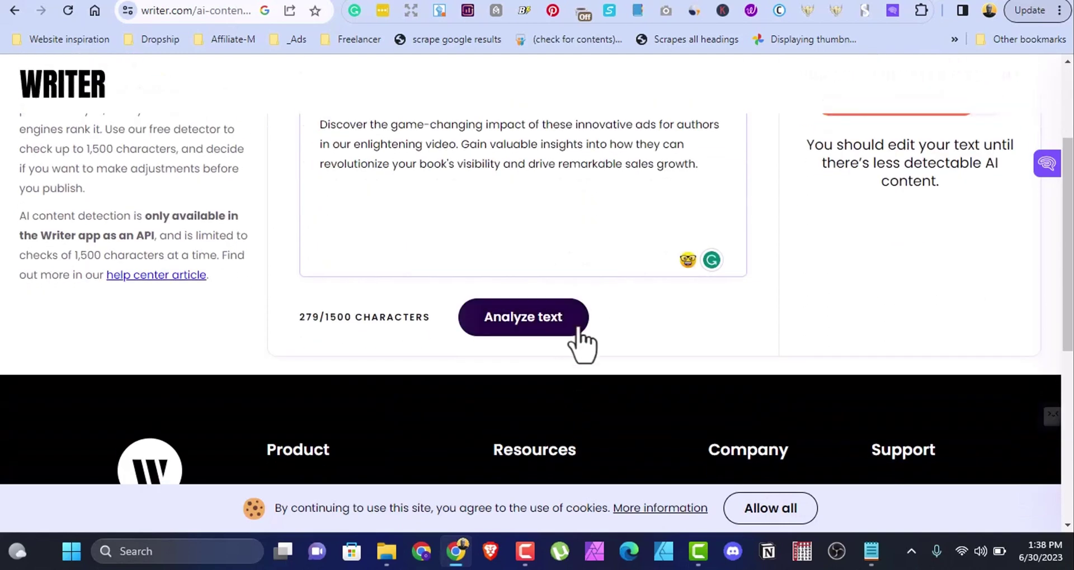
scroll(652, 352, up, 3)
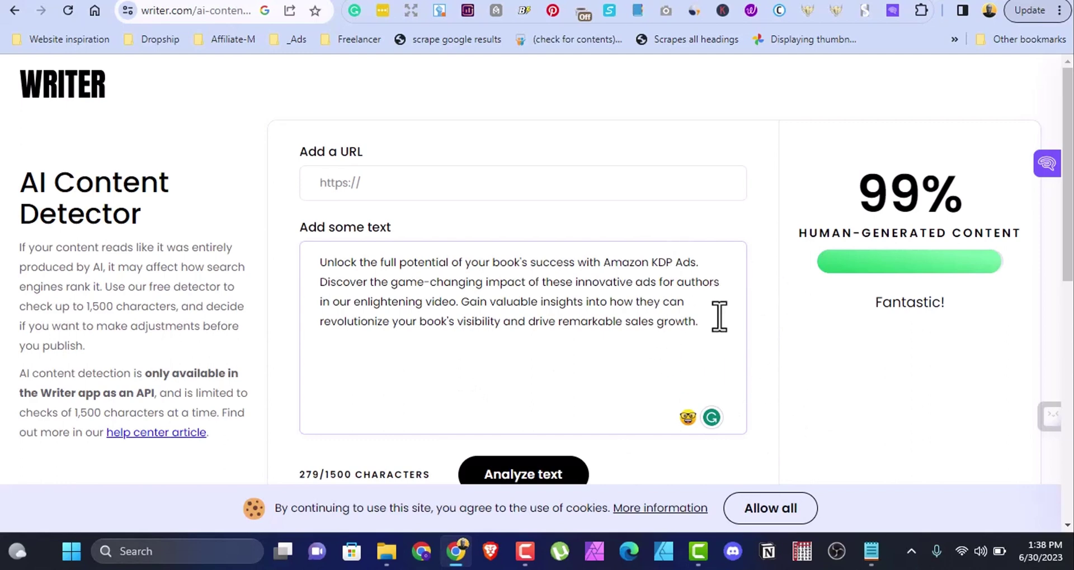
drag(719, 326, 324, 270)
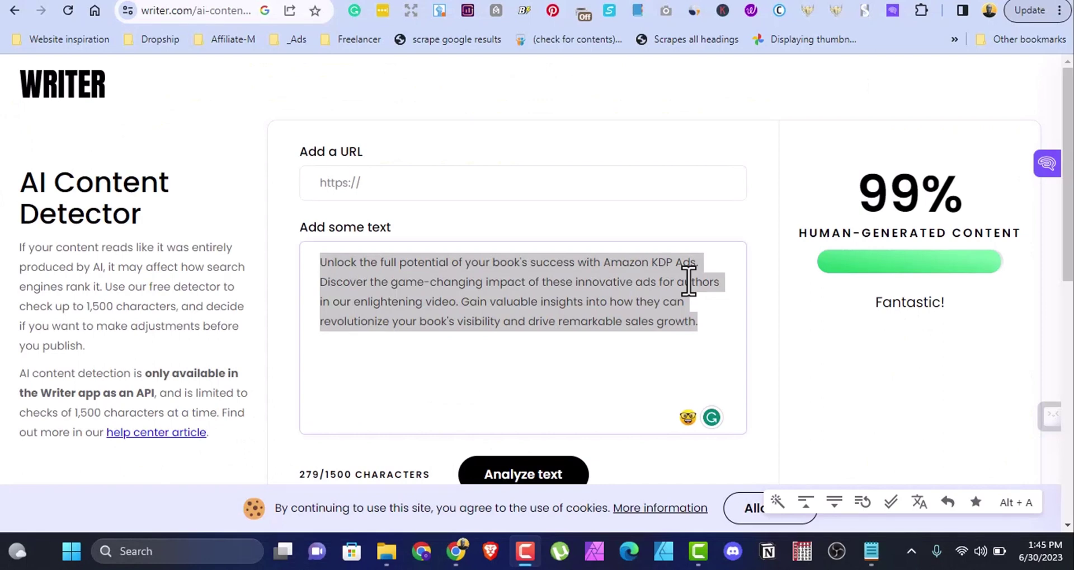
click(648, 355)
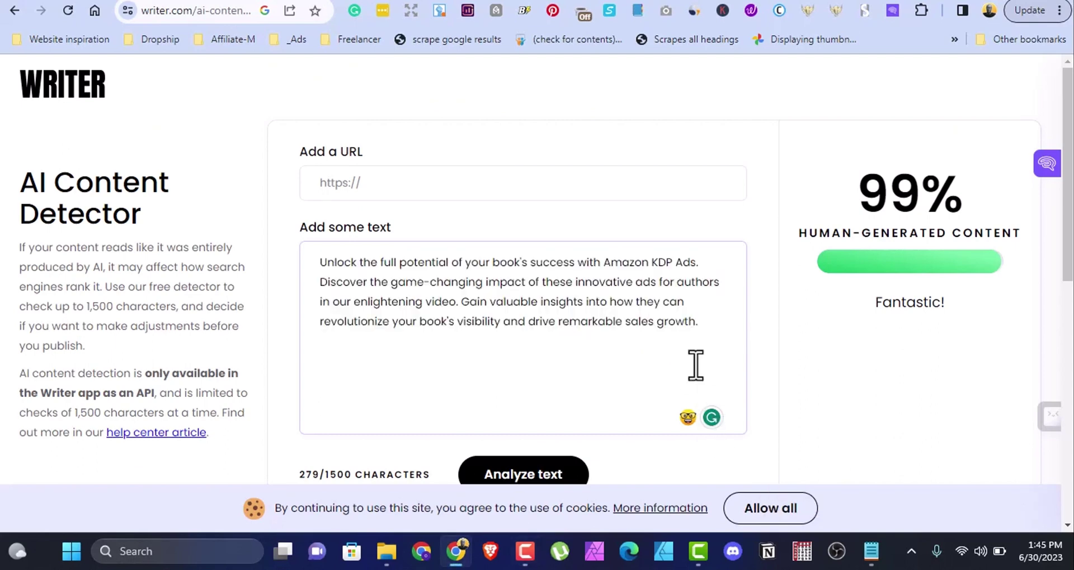
drag(697, 320, 314, 265)
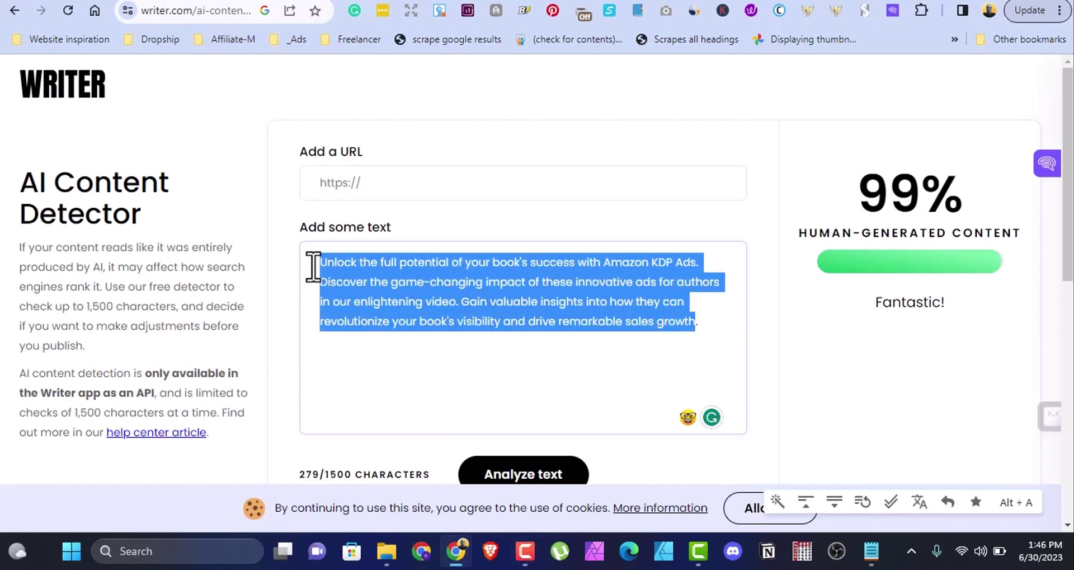
mouse_move(712, 419)
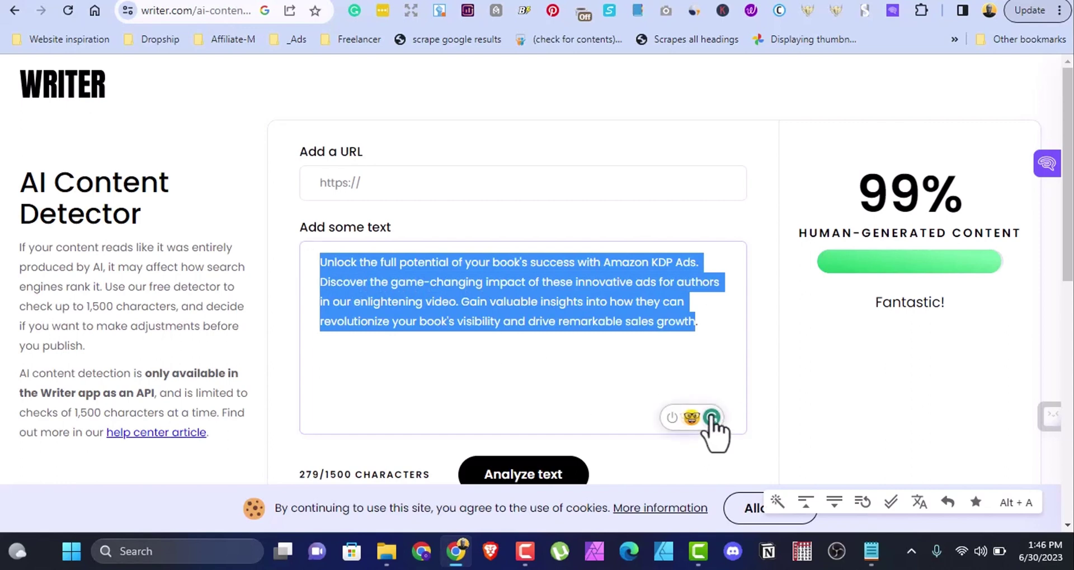
click(710, 332)
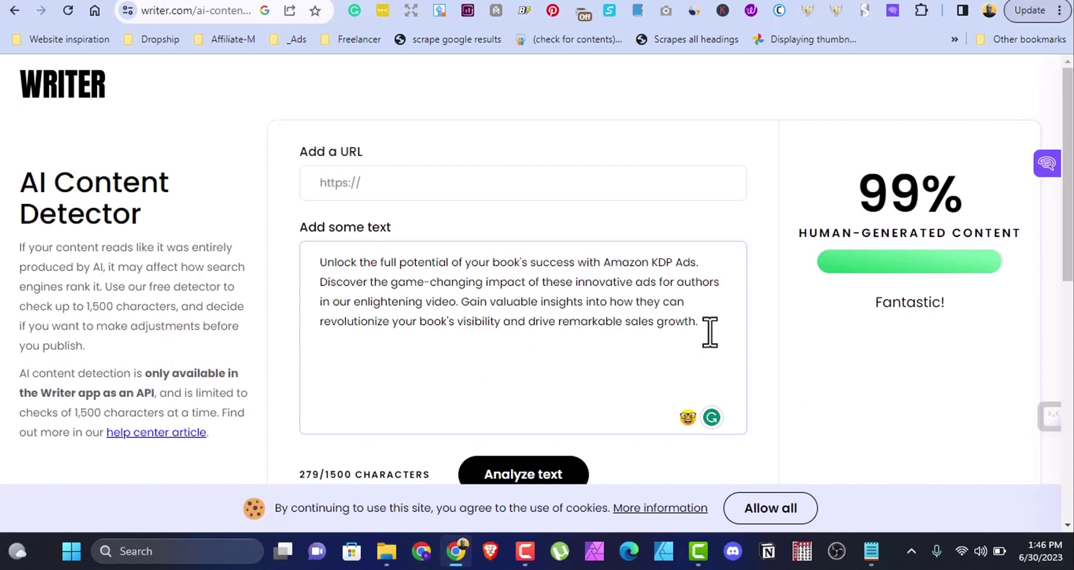
Switch to the ChatGPT conversation and send the prompt "hey chat give me list of coloring book niches on Amazon".
key(ctrl+Tab)
scroll(593, 132, down, 10)
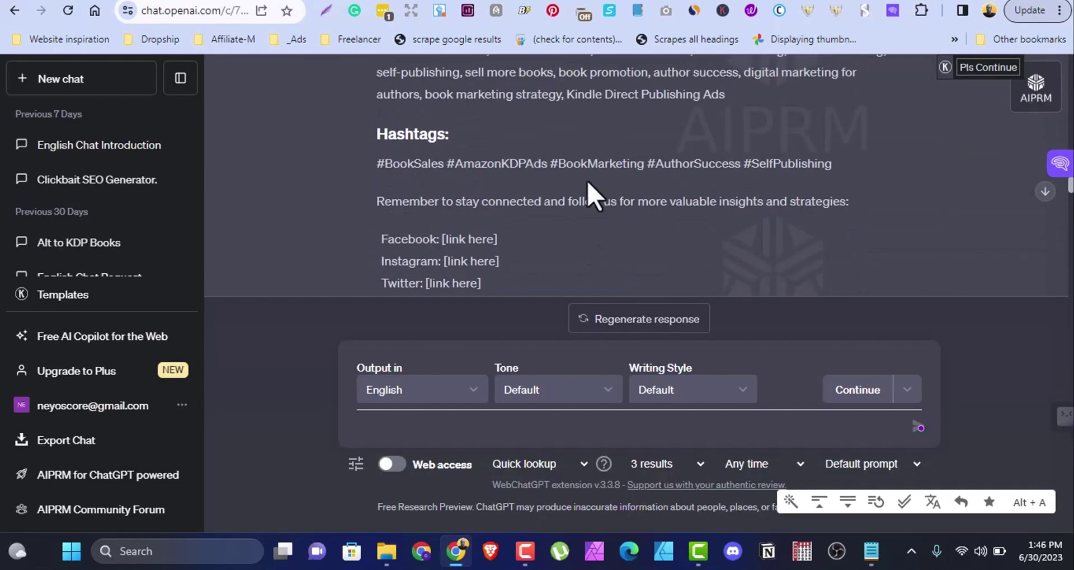
scroll(593, 124, up, 10)
scroll(481, 146, up, 5)
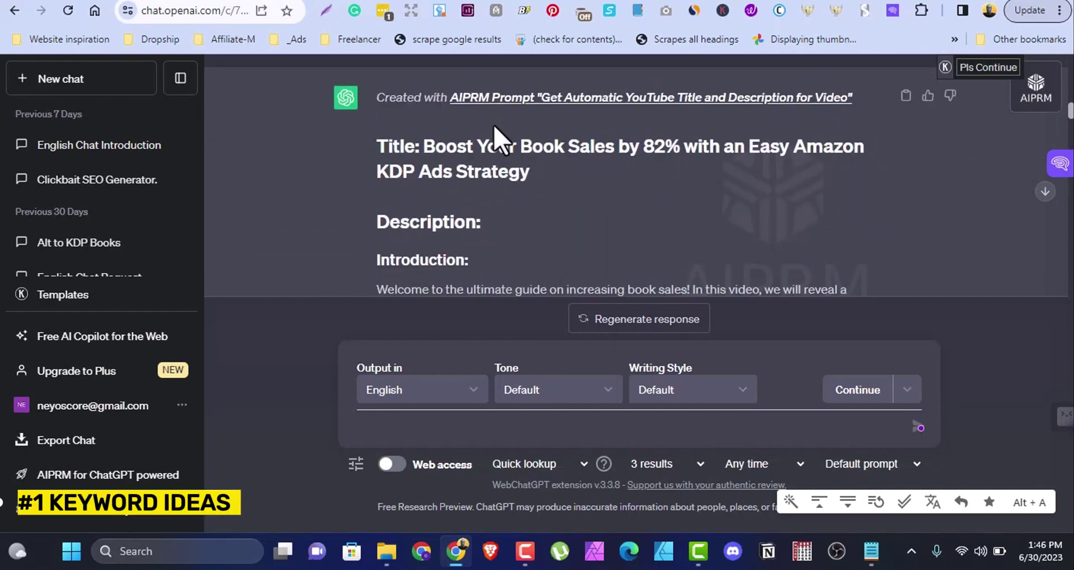
scroll(722, 196, down, 3)
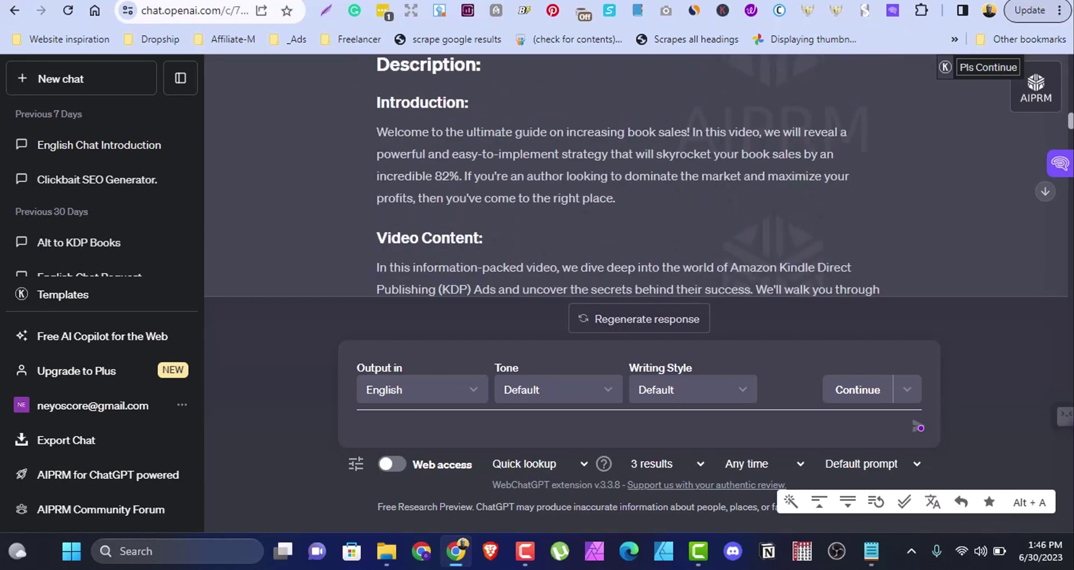
key(ctrl+v)
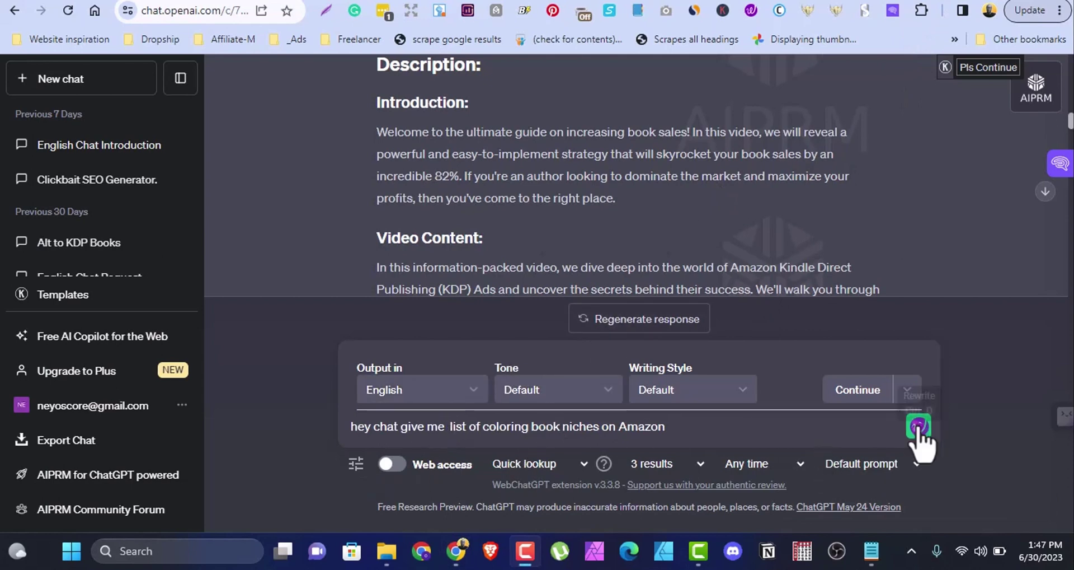
key(Return)
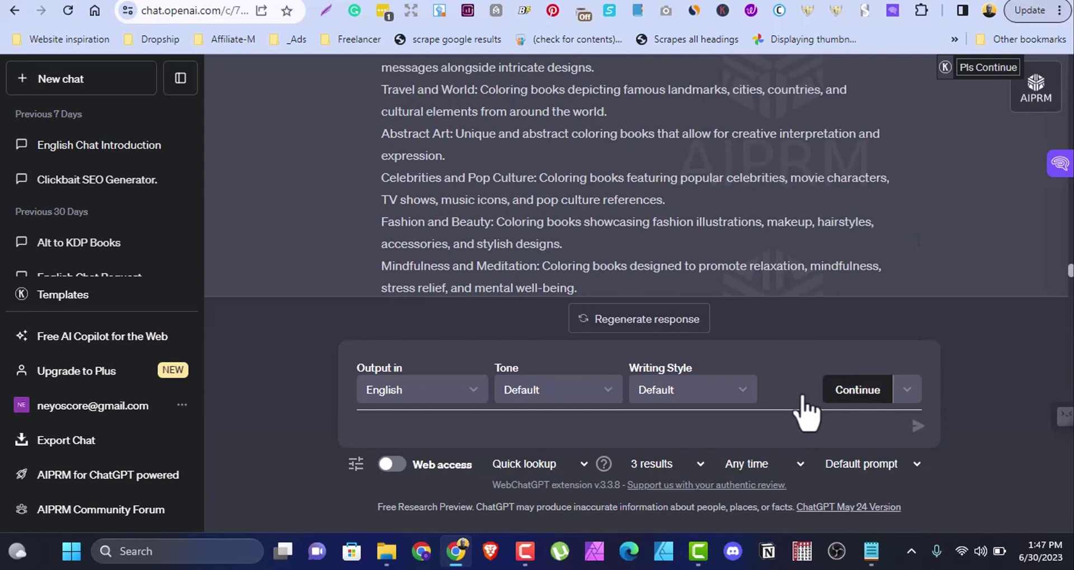
Send the follow-up prompt "Give me new list with popular adult coloring book niches that's unique and unusual".
scroll(528, 207, up, 6)
scroll(528, 200, up, 1)
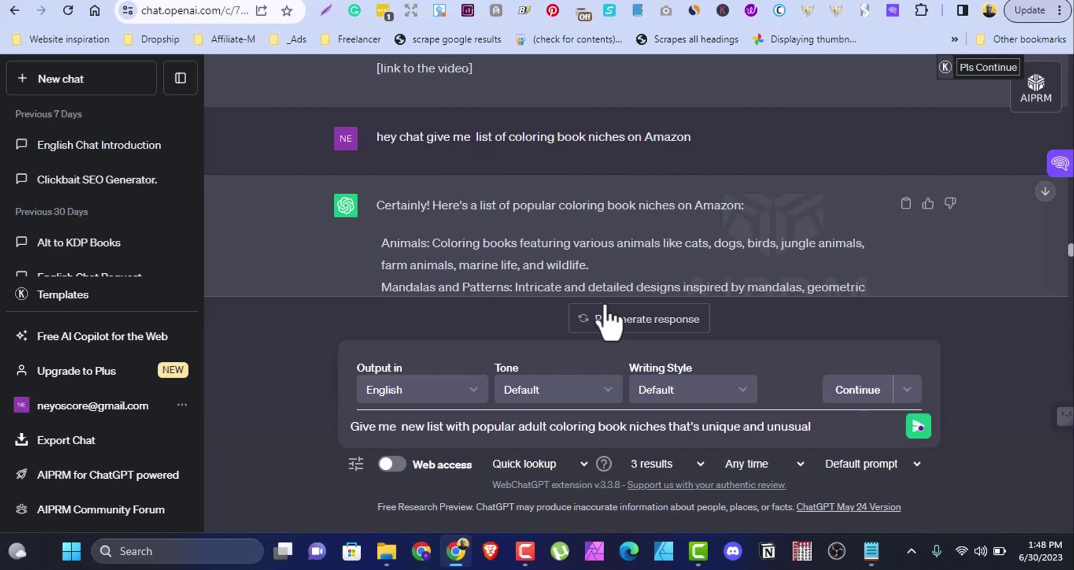
key(Return)
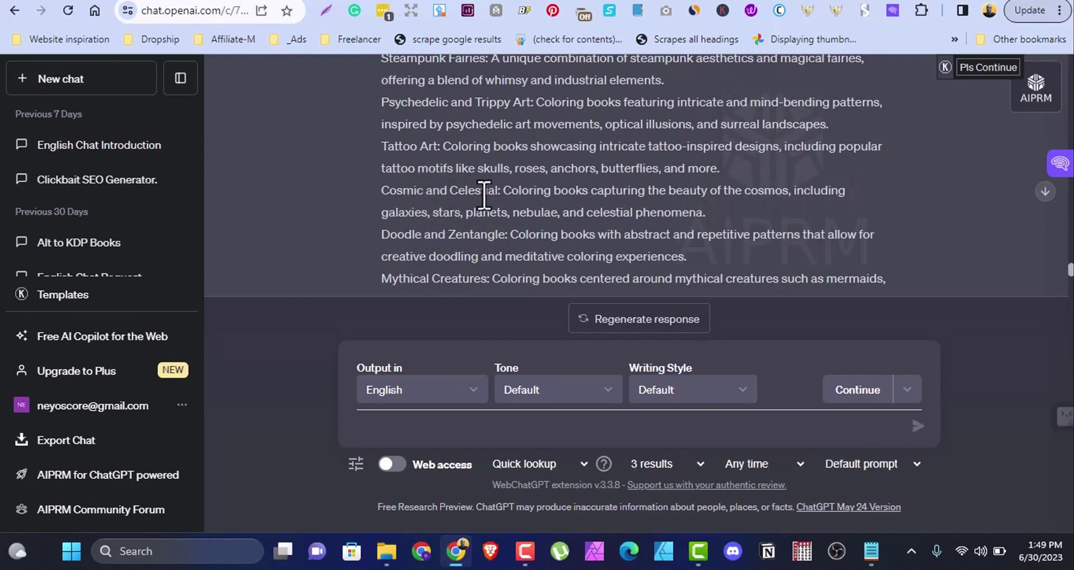
Read through the new list of unusual adult coloring book niches and compare it with the first list of Amazon niches.
scroll(485, 196, down, 3)
scroll(425, 168, up, 1)
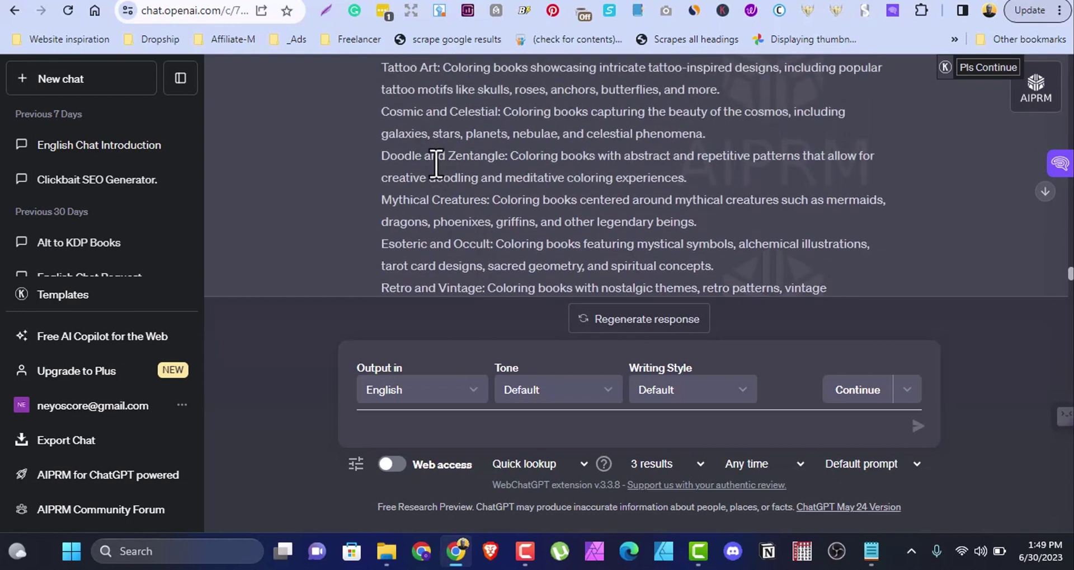
scroll(438, 161, up, 3)
scroll(439, 207, up, 3)
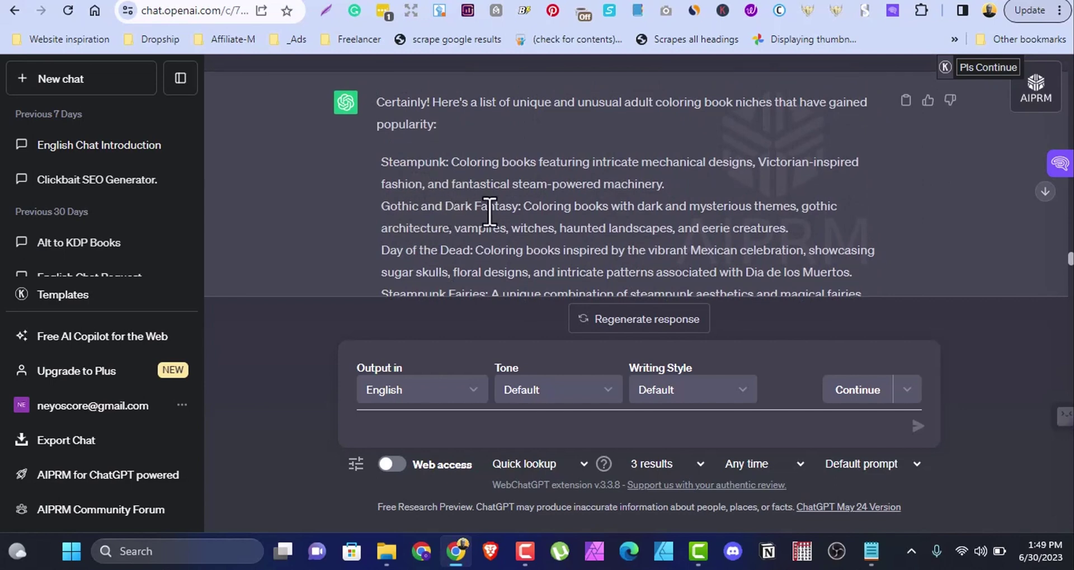
scroll(467, 246, down, 2)
scroll(467, 246, down, 5)
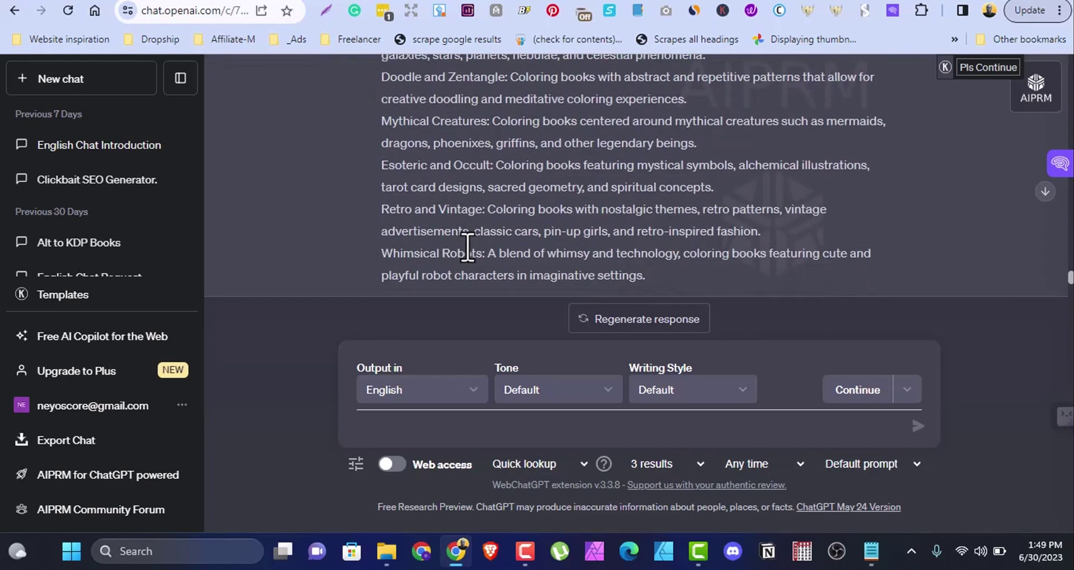
scroll(467, 247, down, 2)
scroll(467, 246, up, 10)
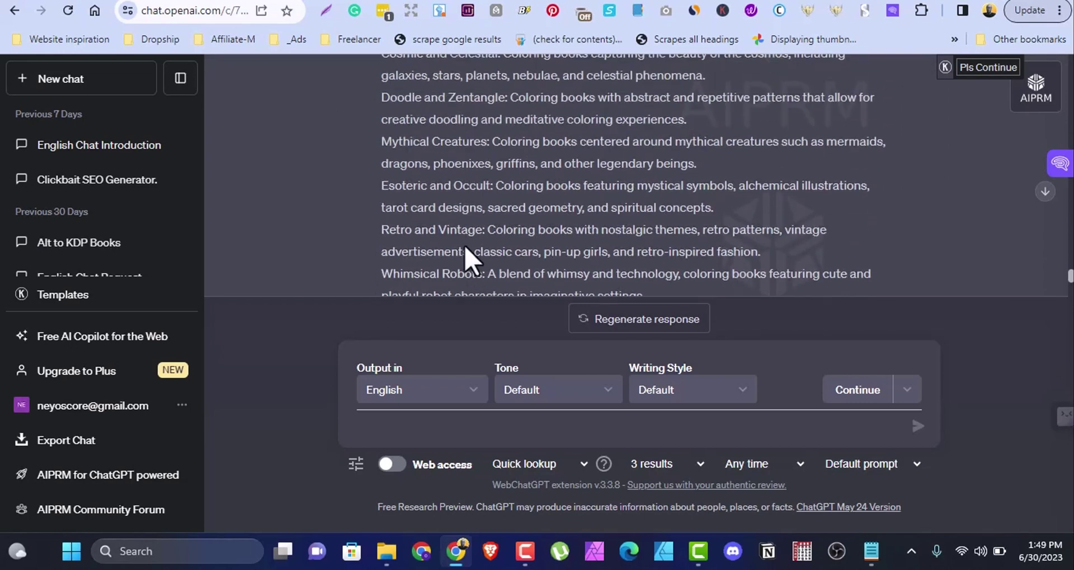
scroll(467, 259, up, 6)
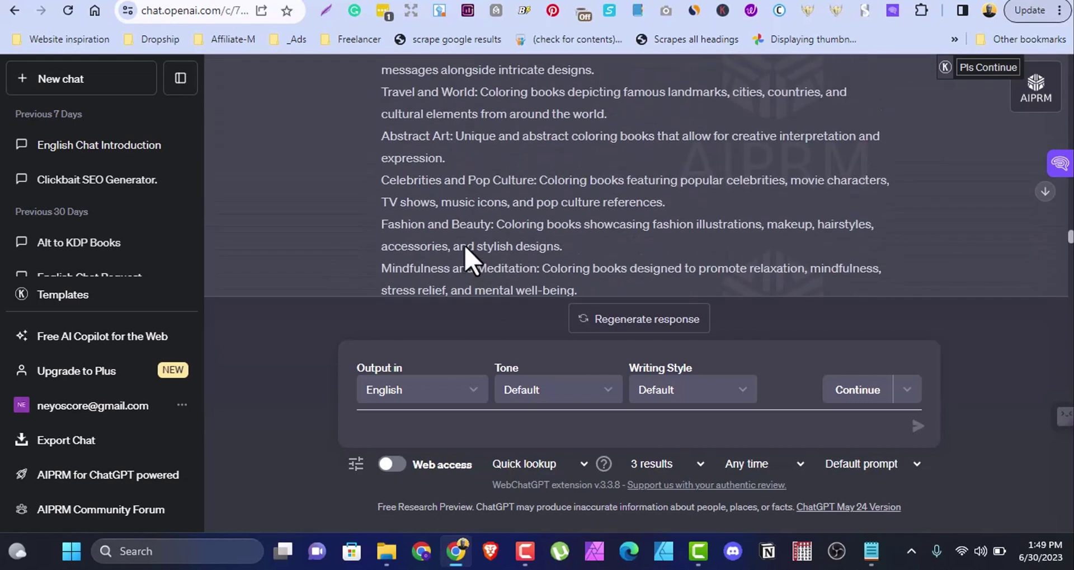
scroll(473, 260, up, 1)
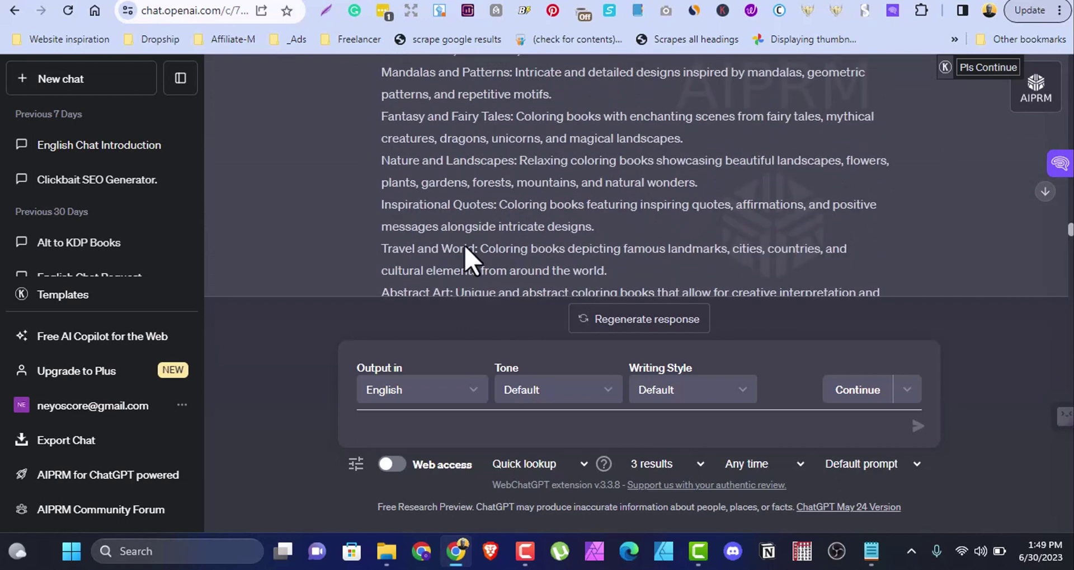
scroll(467, 255, down, 10)
scroll(467, 246, up, 2)
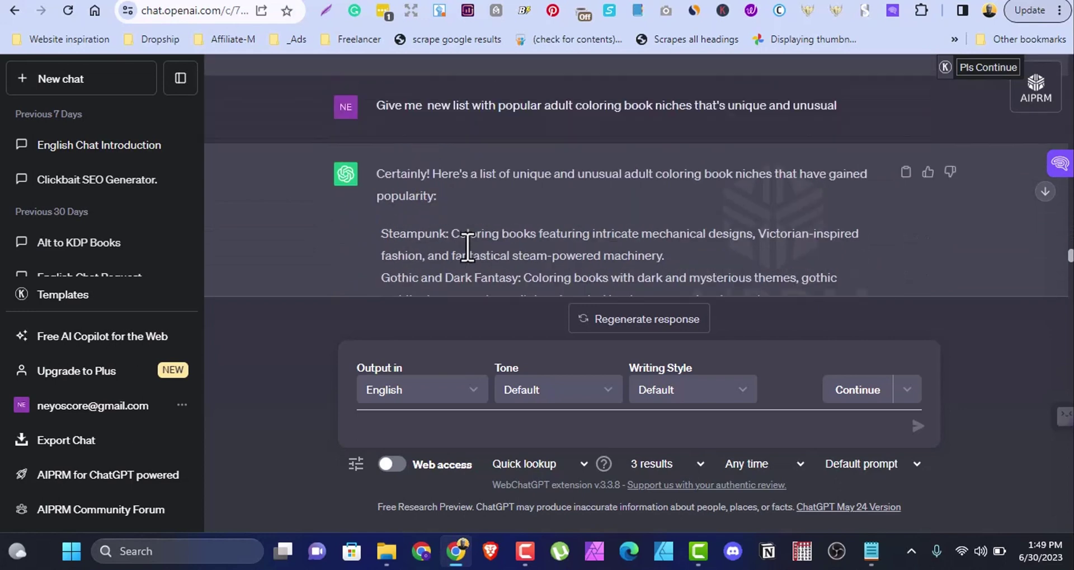
scroll(467, 247, up, 1)
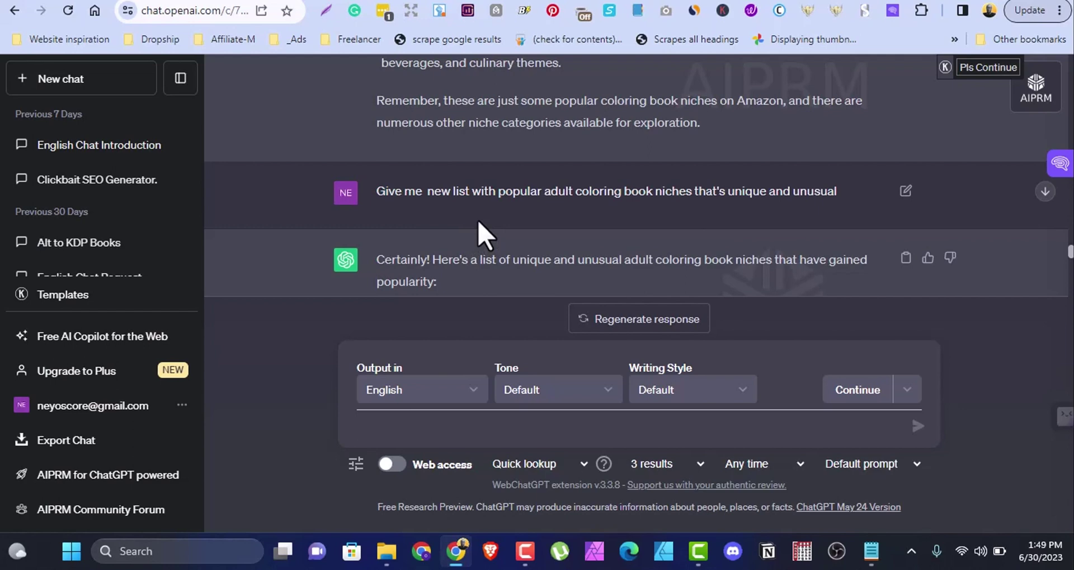
Review the descriptions of the unusual adult coloring book niches, from Steampunk through Whimsical Robots.
scroll(492, 237, down, 8)
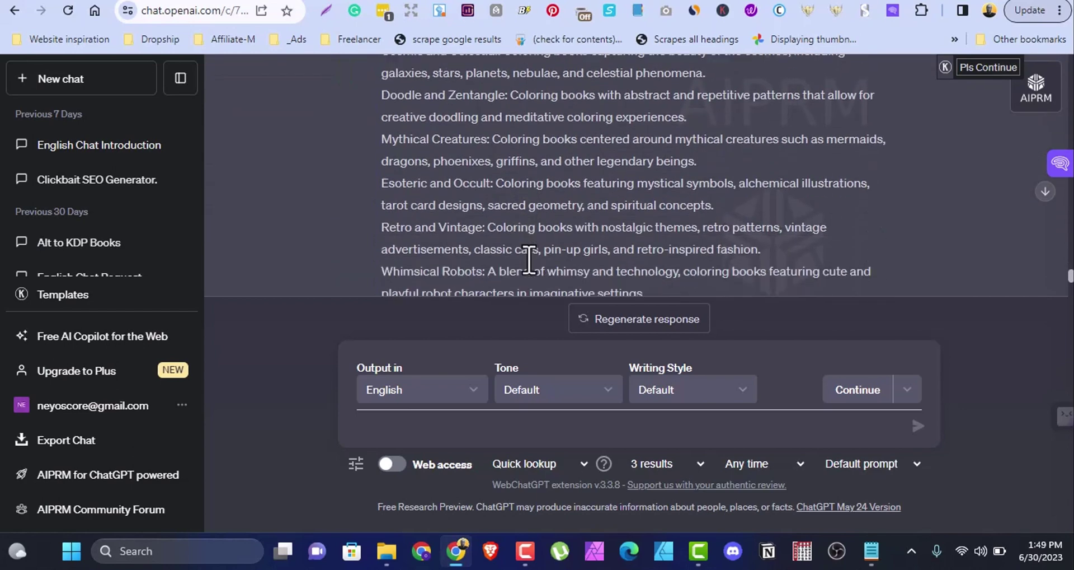
scroll(529, 261, down, 3)
scroll(529, 260, up, 4)
scroll(528, 260, down, 1)
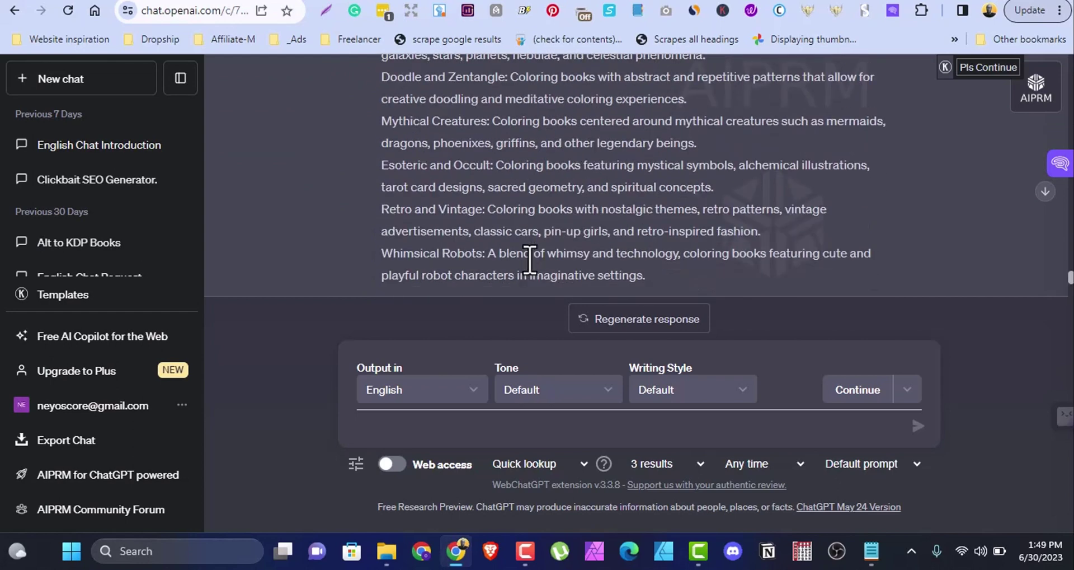
scroll(531, 260, up, 3)
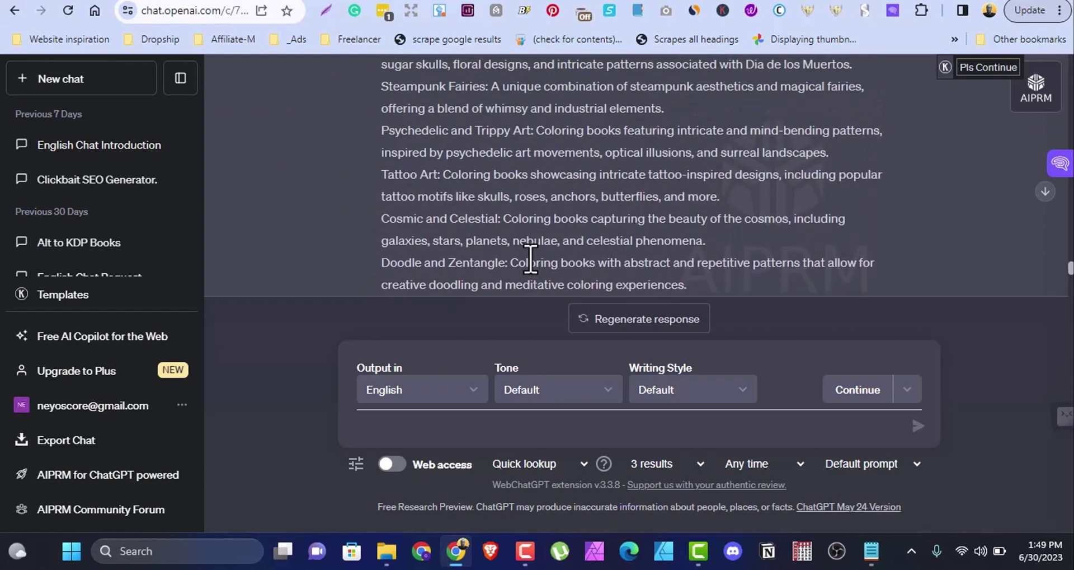
scroll(530, 261, up, 2)
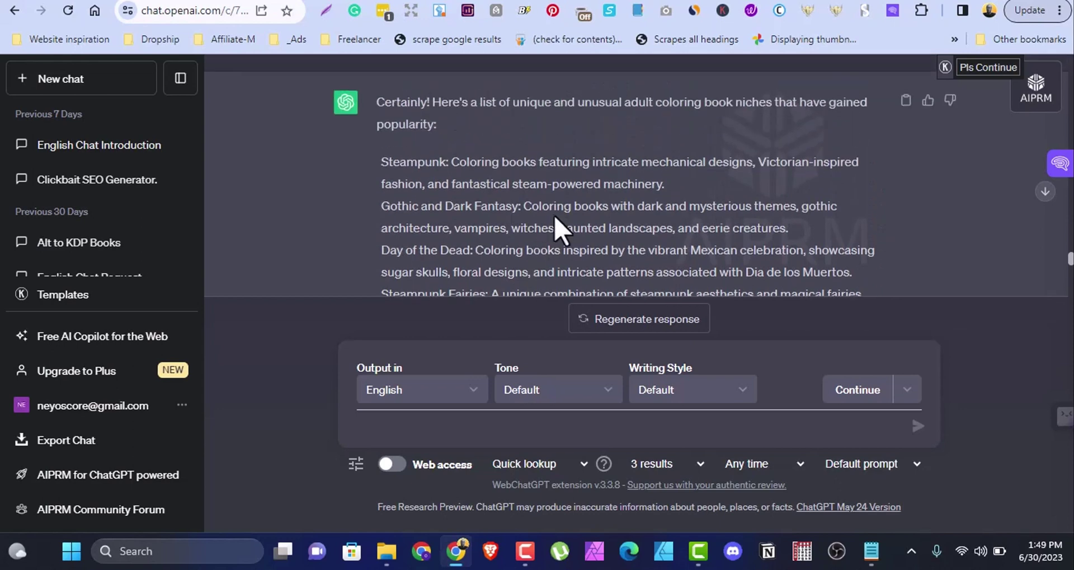
scroll(557, 224, down, 2)
scroll(557, 224, down, 3)
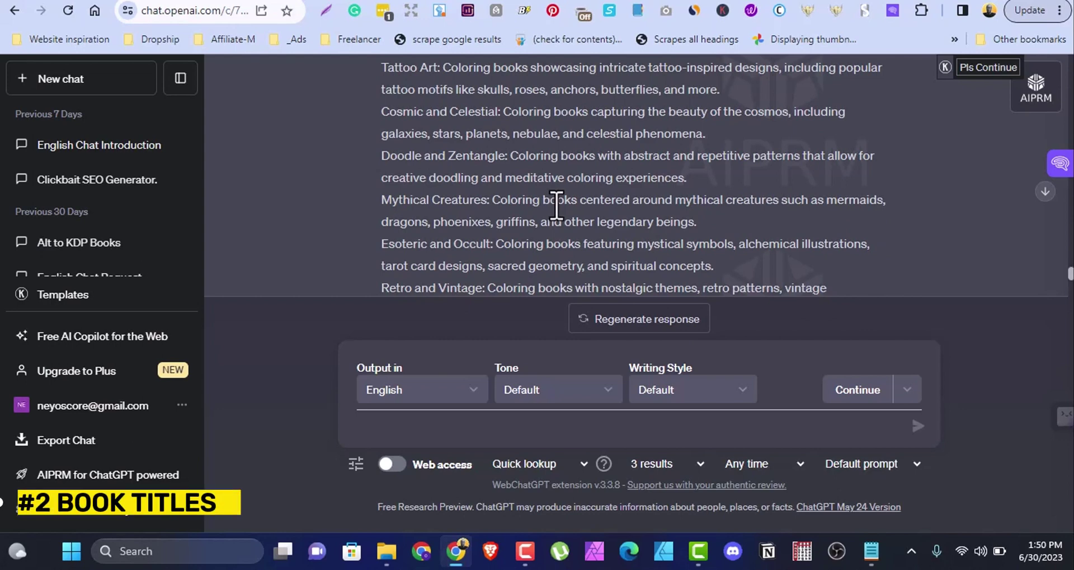
Send the prompt "create 10 funny book titles for a joke book for kids" and read through the suggested titles.
text(create 10 funny book titles for a oke book for kids)
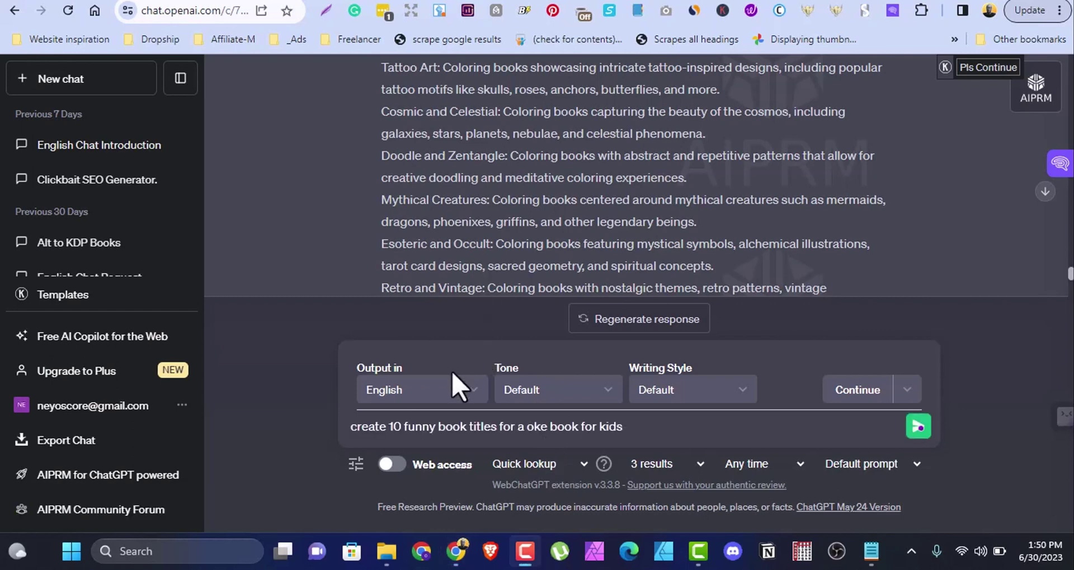
click(467, 427)
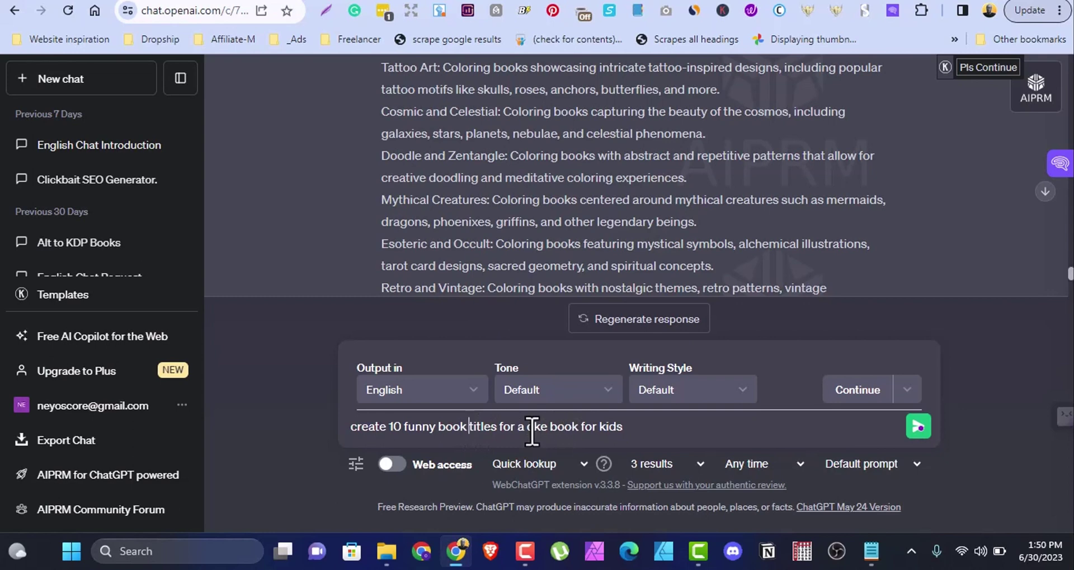
text(j)
click(918, 426)
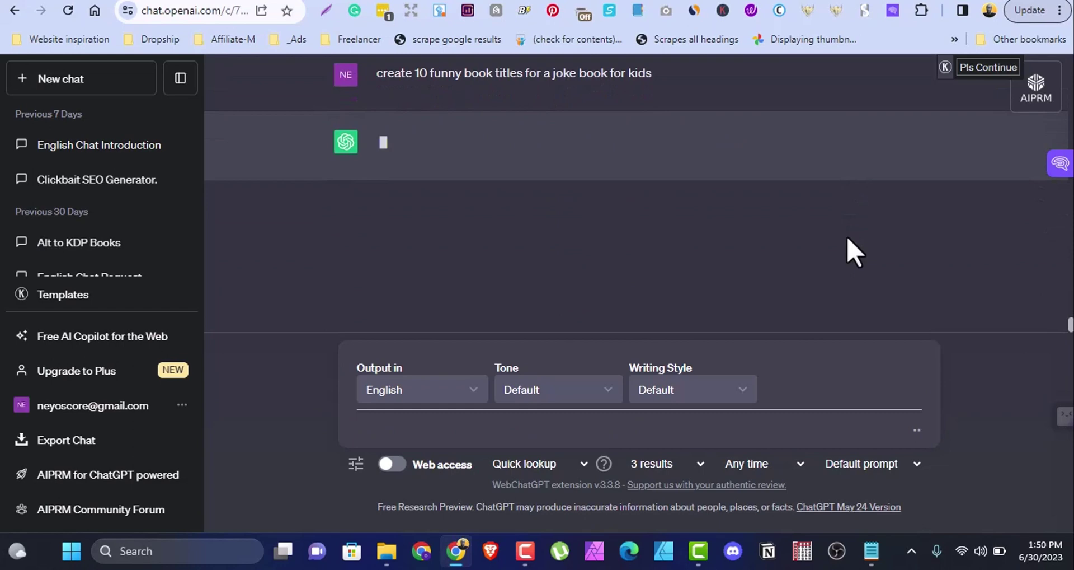
scroll(823, 243, up, 3)
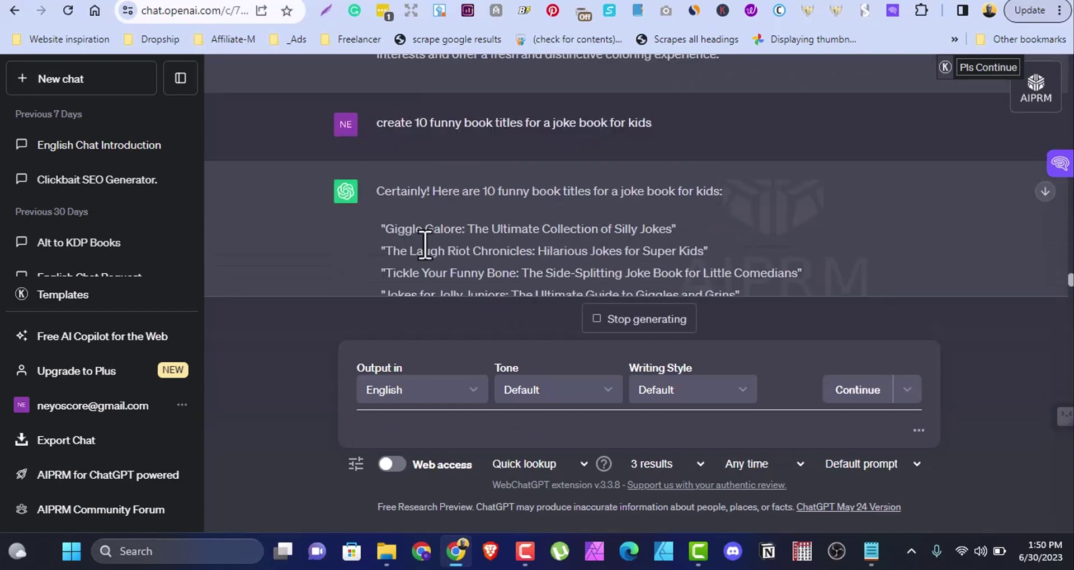
scroll(439, 224, down, 1)
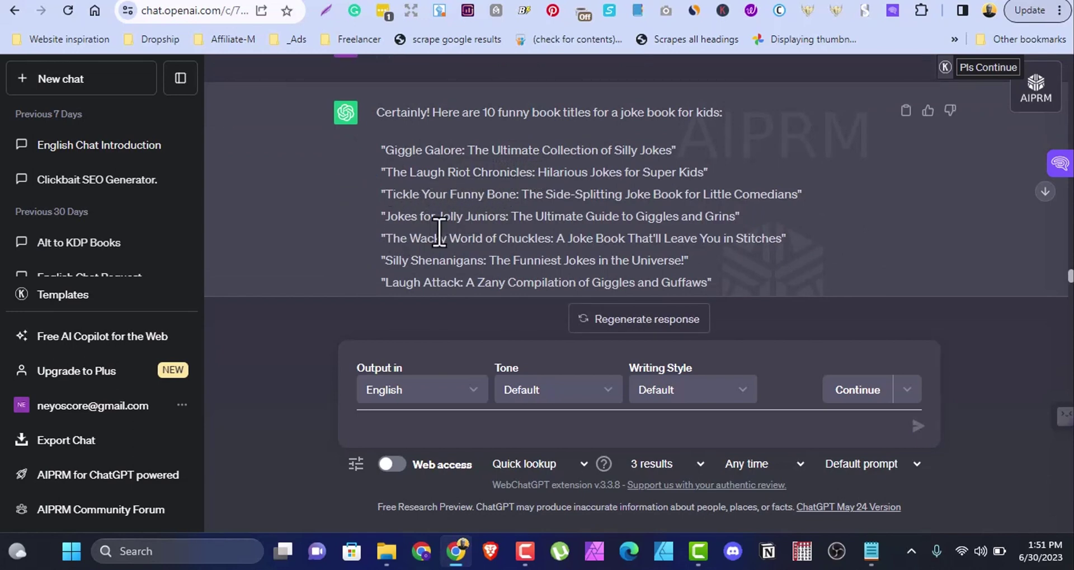
scroll(426, 219, down, 2)
scroll(486, 181, down, 1)
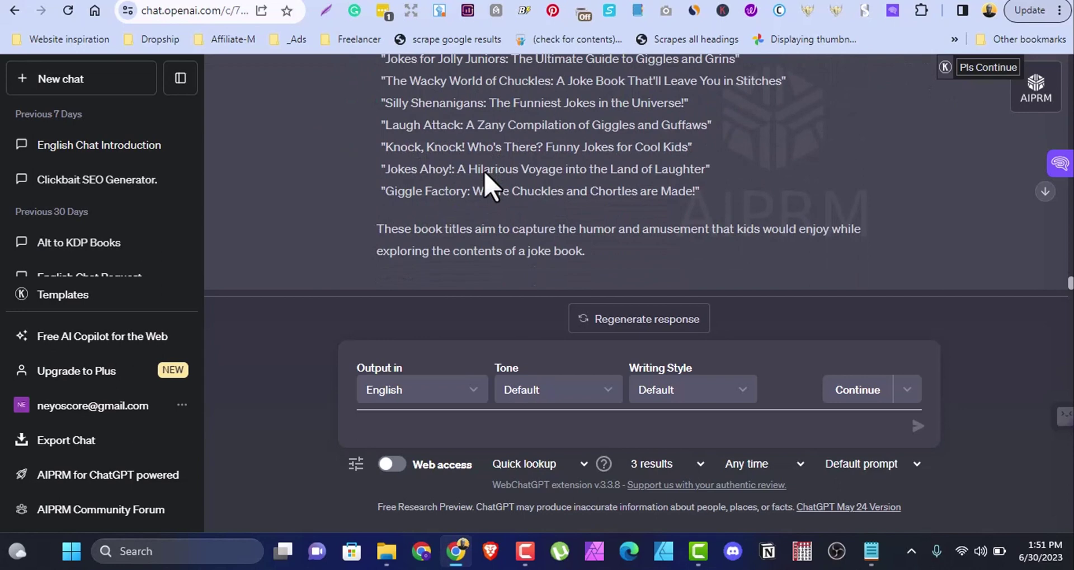
scroll(486, 180, up, 3)
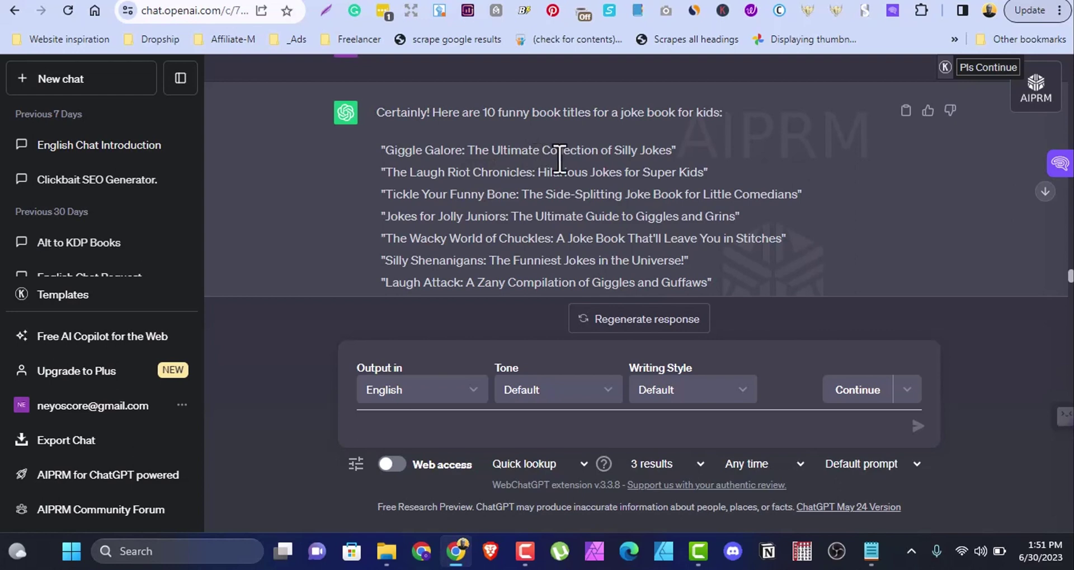
scroll(560, 196, down, 4)
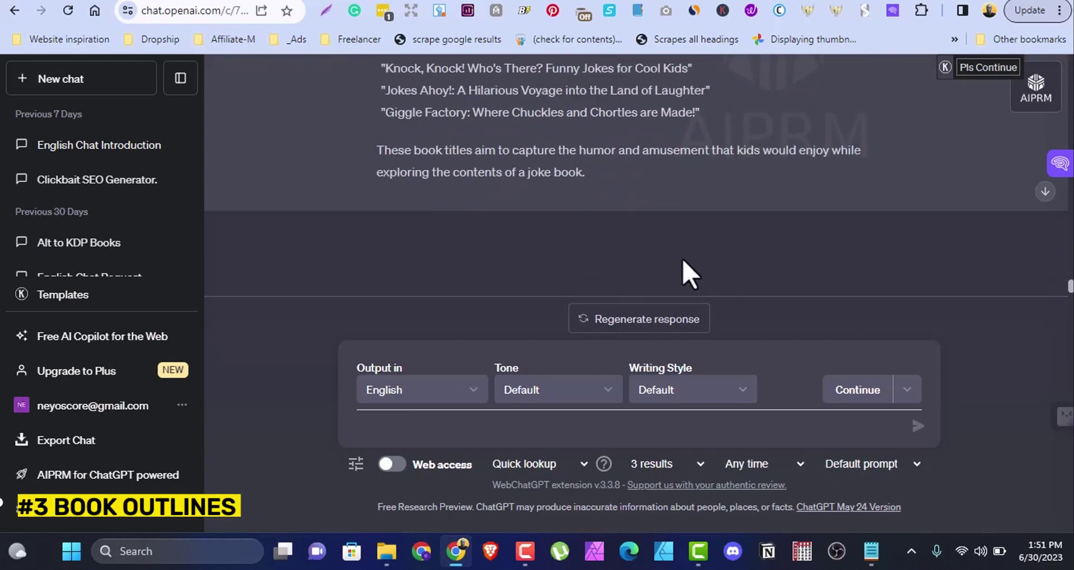
Send the prompt "give me a book outlines for the joke book for kids, each chapter consisting of different types of jokes" and review the chapters.
click(575, 428)
text(give me a book outlines for the joke book for kids, each chapter consisting of different types of jokes)
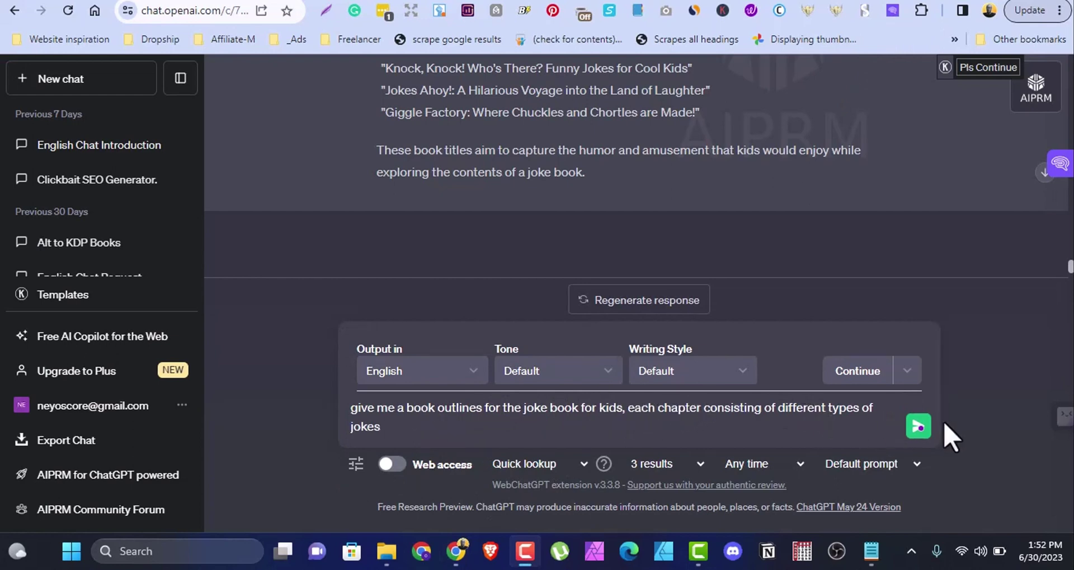
click(924, 441)
key(Return)
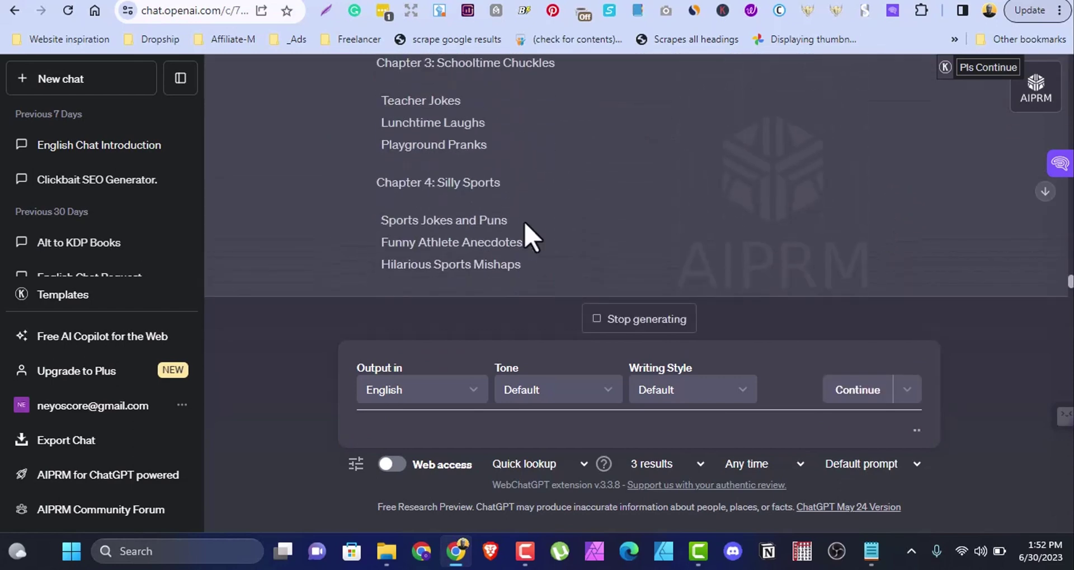
scroll(527, 223, up, 6)
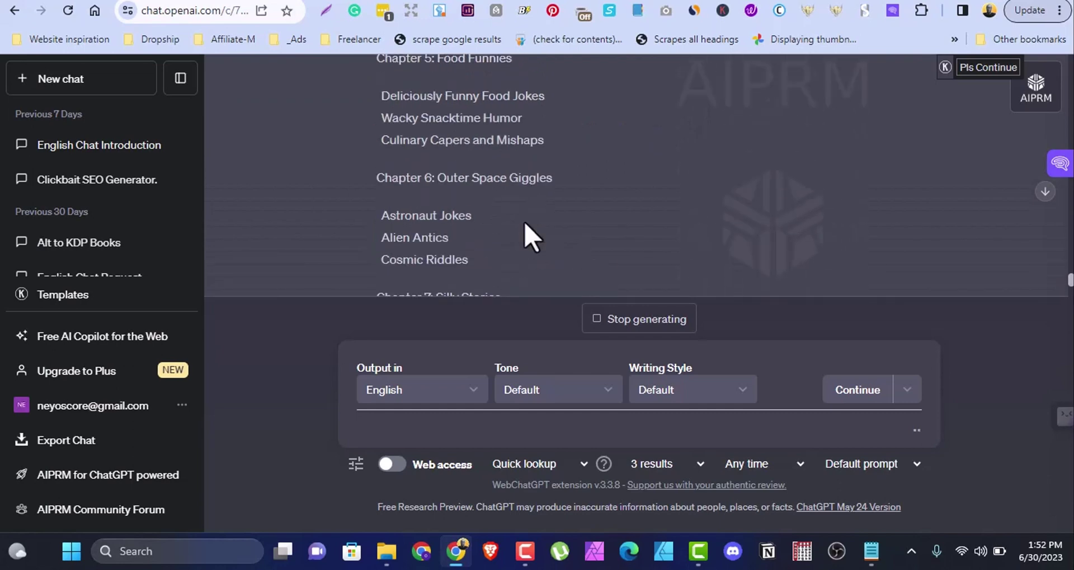
scroll(528, 224, up, 5)
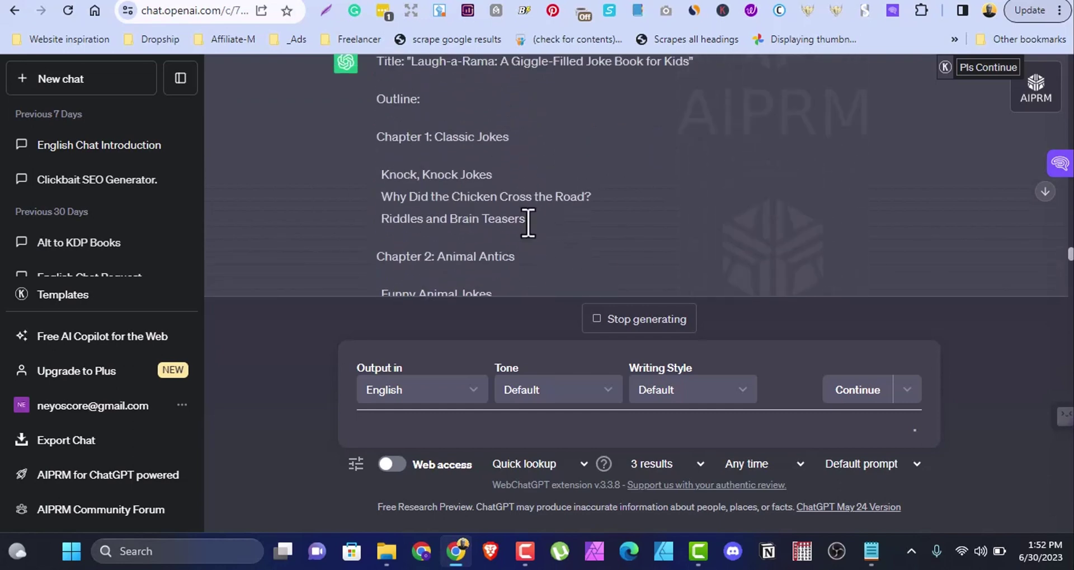
scroll(528, 224, down, 5)
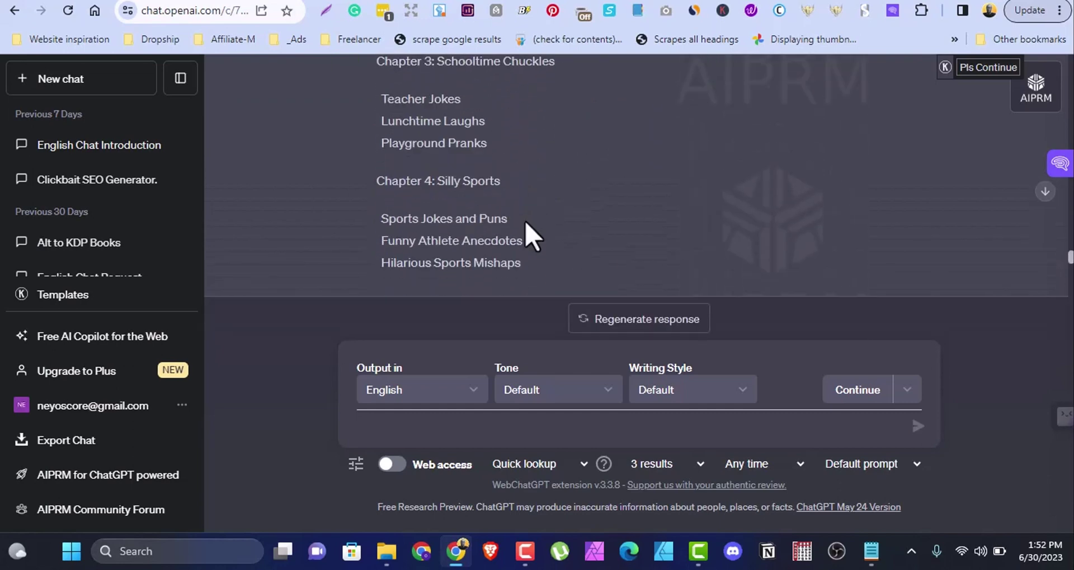
scroll(527, 224, down, 4)
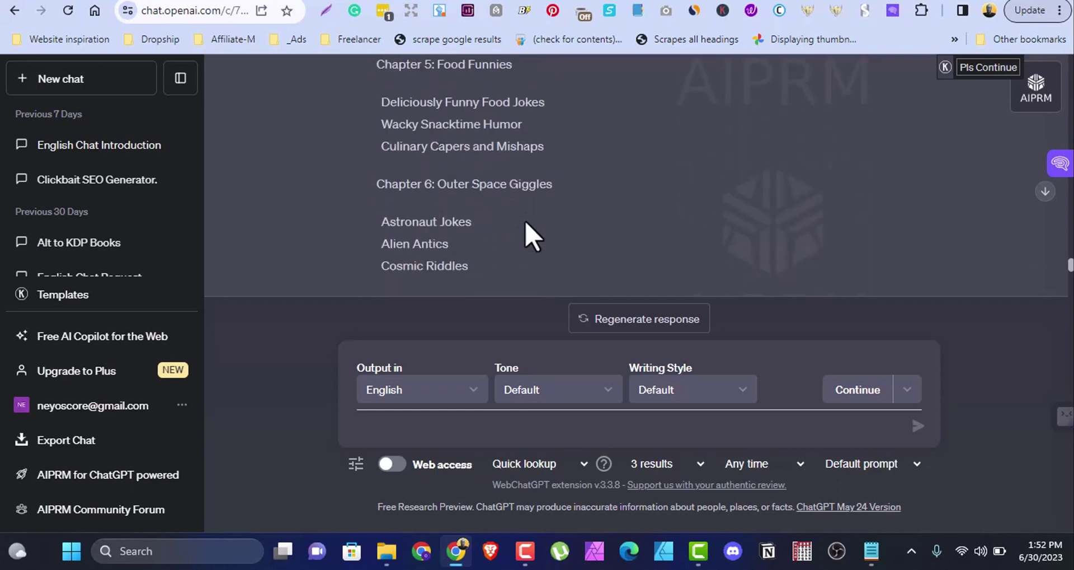
scroll(532, 235, down, 3)
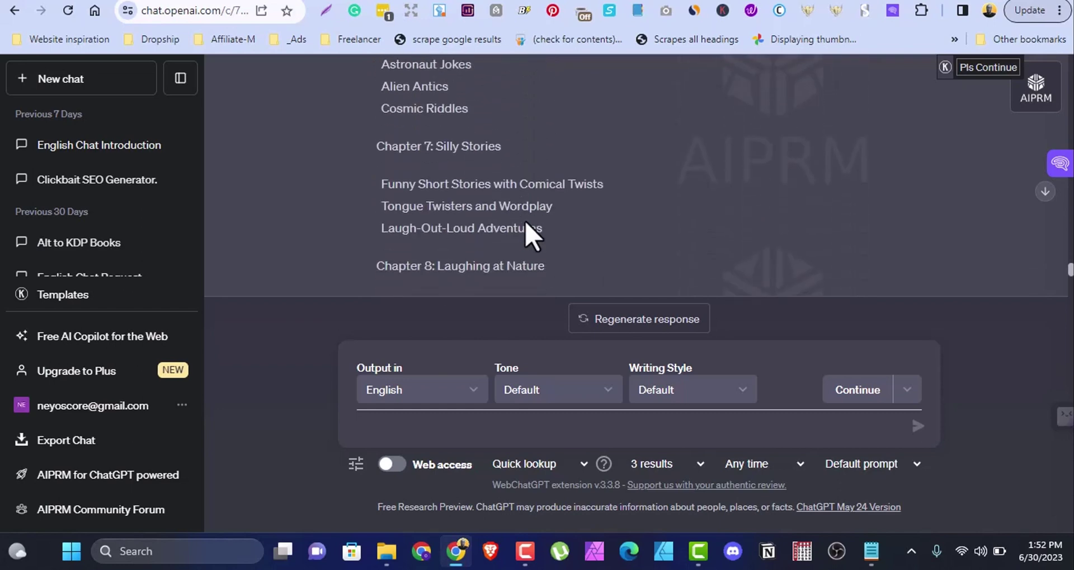
scroll(532, 234, down, 3)
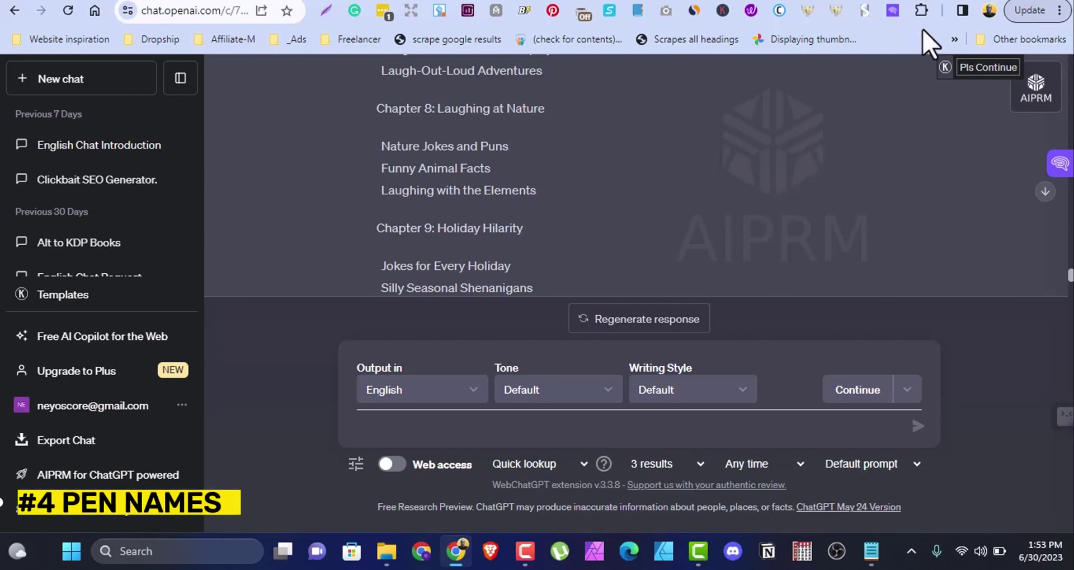
Send the prompt "creating a pen name ideas" and read through the suggested pen names.
click(537, 432)
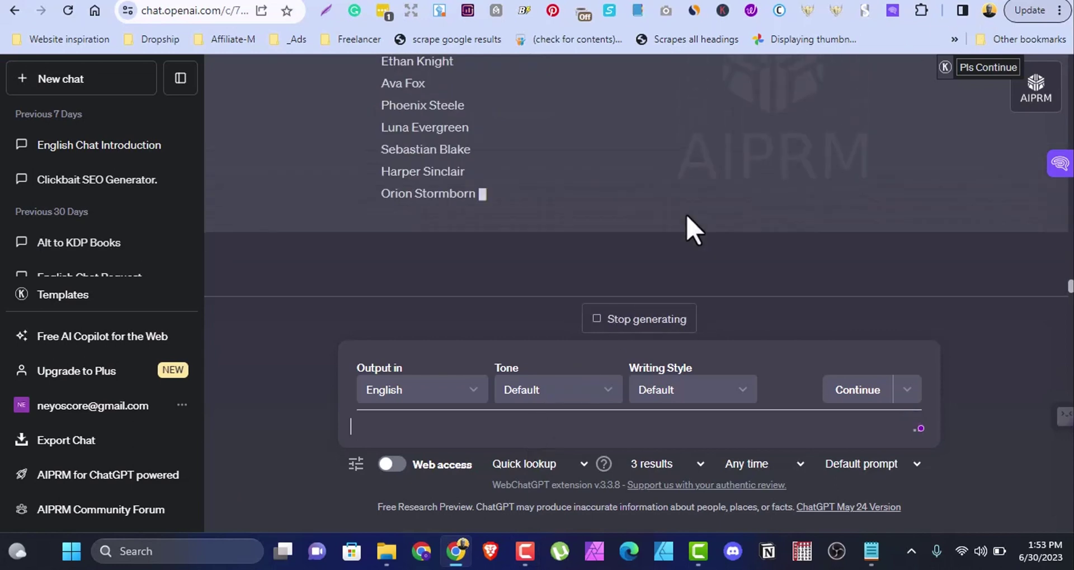
scroll(703, 176, up, 10)
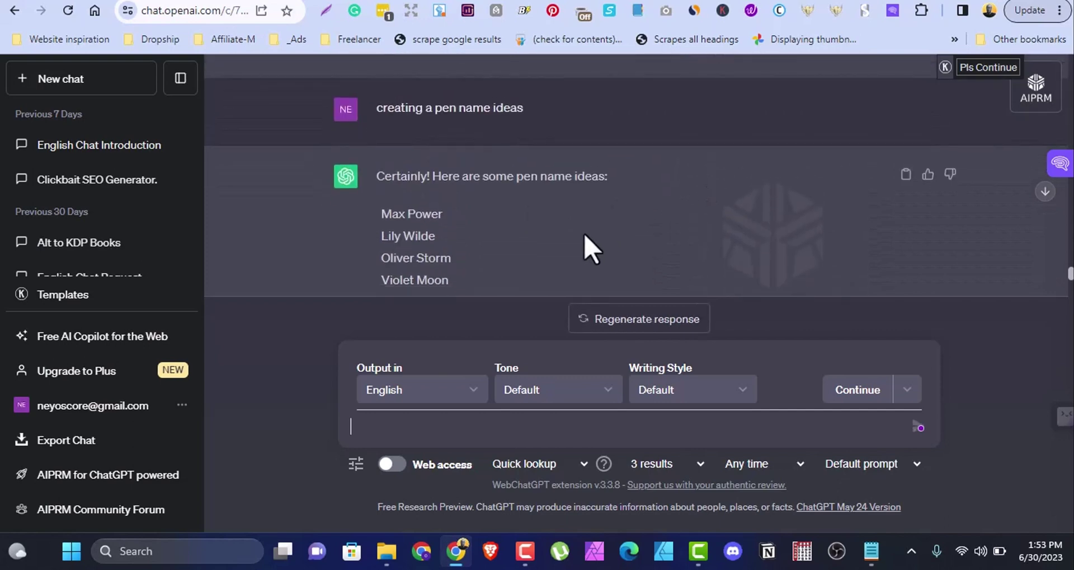
scroll(585, 246, down, 1)
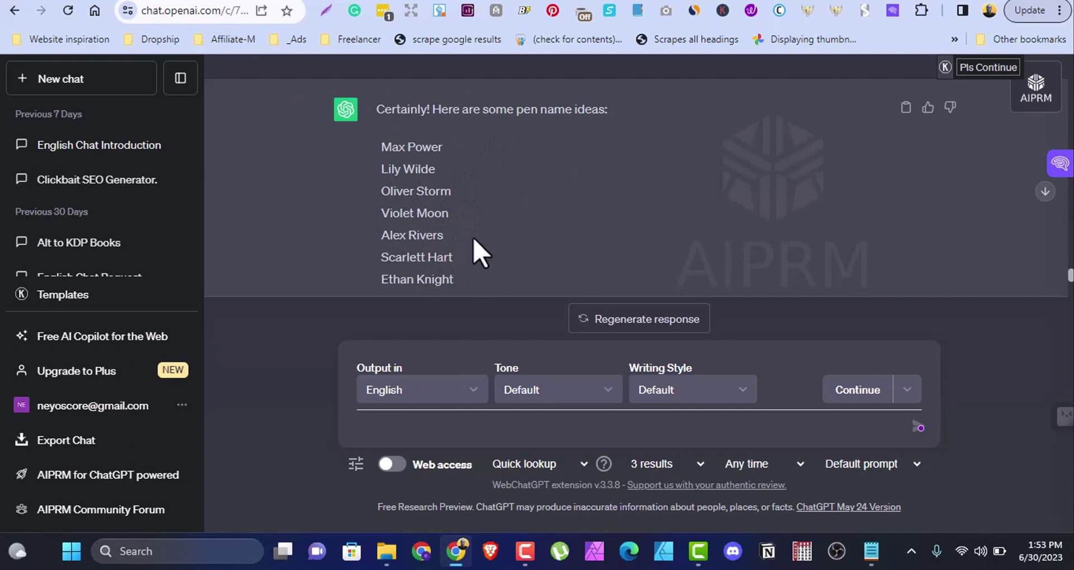
scroll(480, 246, down, 3)
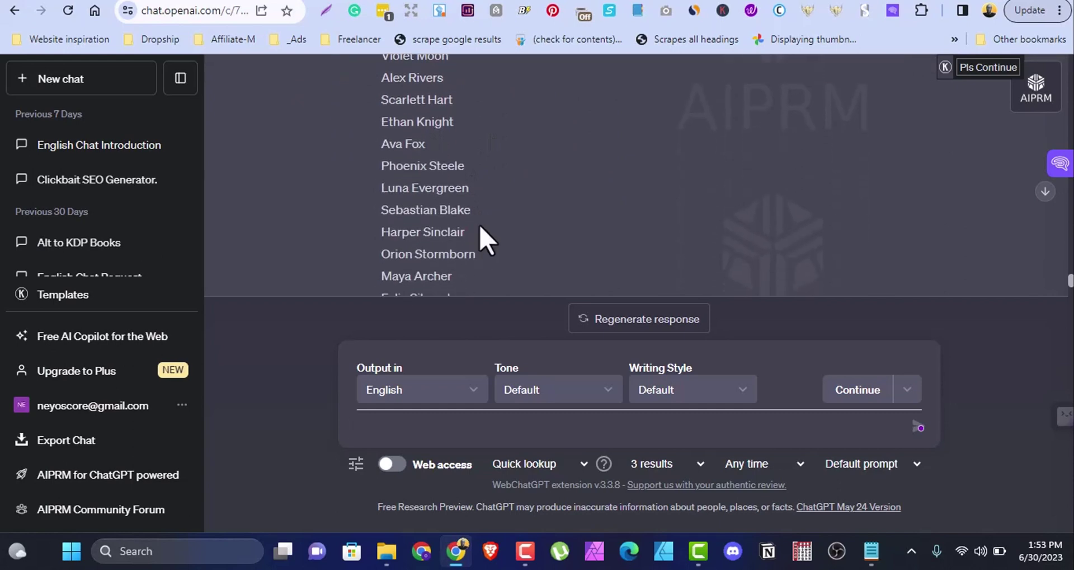
scroll(484, 235, down, 2)
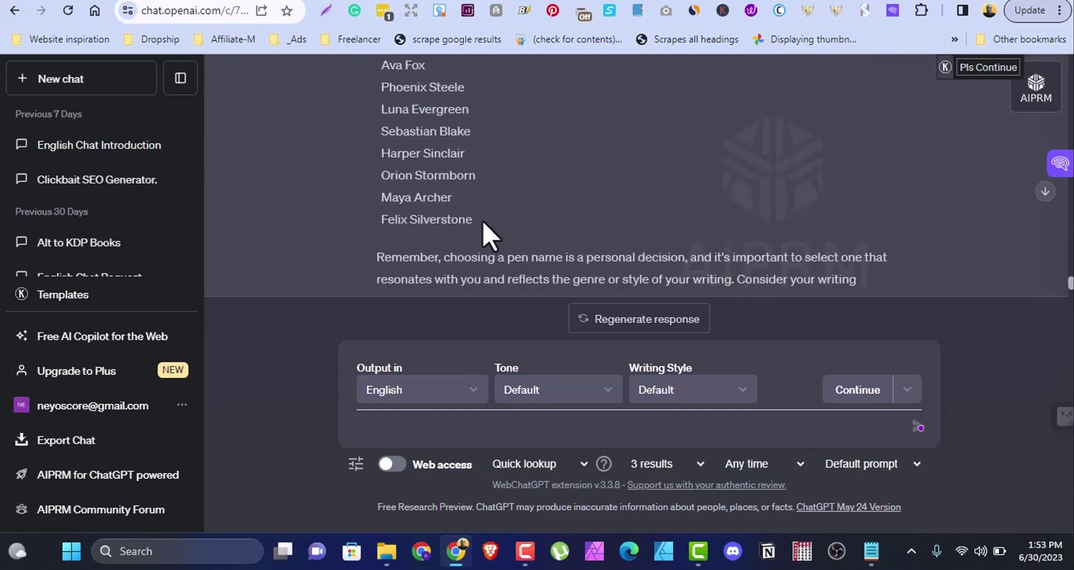